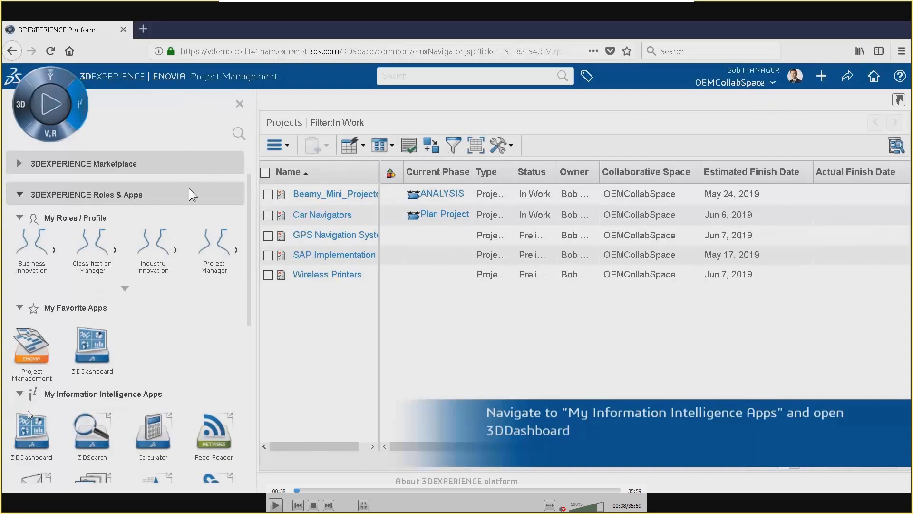
Play the demo and pause it on the 3DDashboard to examine the My Projects tab and project Gantt, resuming playback when done
{"action": "mouse_move", "coordinate": [45, 360]}
{"action": "left_click", "coordinate": [275, 505]}
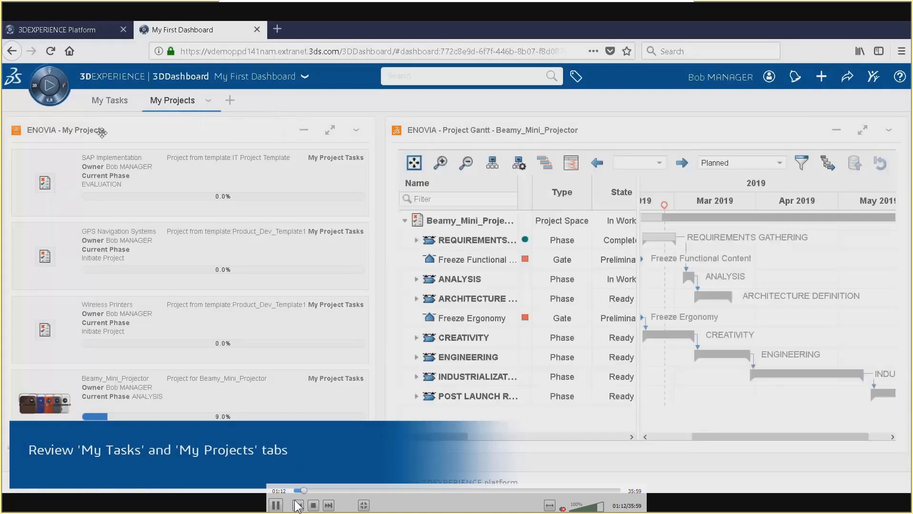
{"action": "left_click", "coordinate": [275, 505]}
{"action": "left_click", "coordinate": [275, 505]}
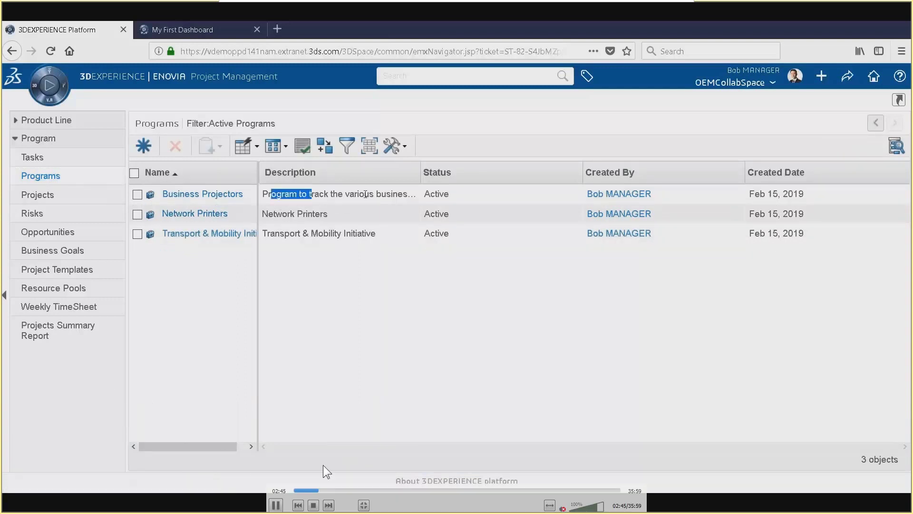
Examine the active Programs list in the paused demo, and skip ahead within the Business Goals section
{"action": "left_click", "coordinate": [276, 505]}
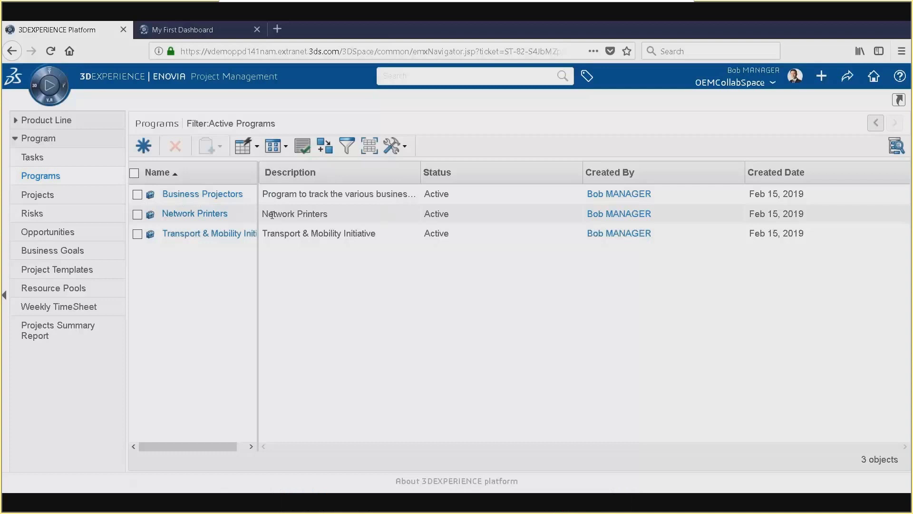
{"action": "mouse_move", "coordinate": [278, 506]}
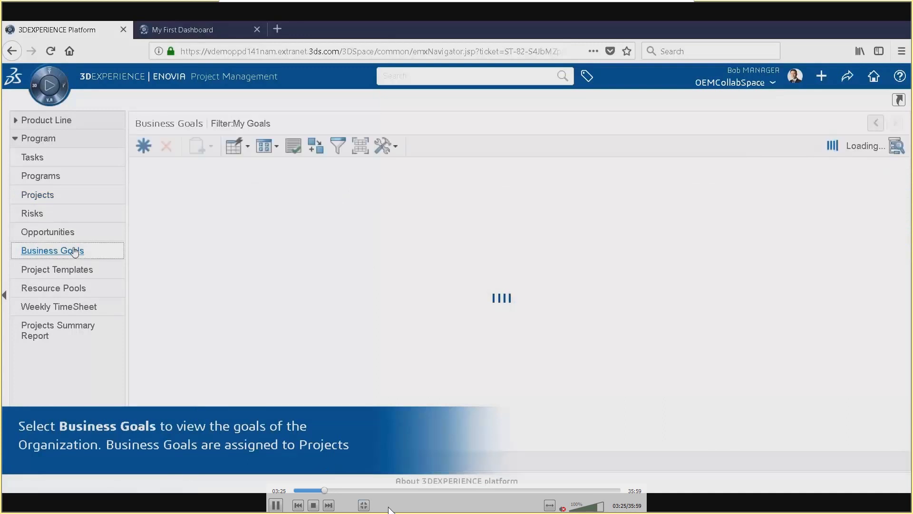
{"action": "left_click", "coordinate": [326, 490]}
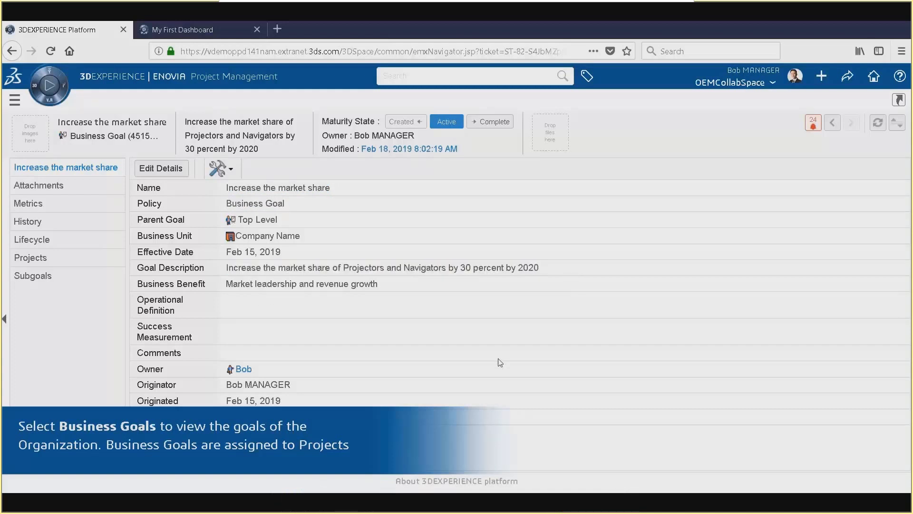
{"action": "mouse_move", "coordinate": [442, 503]}
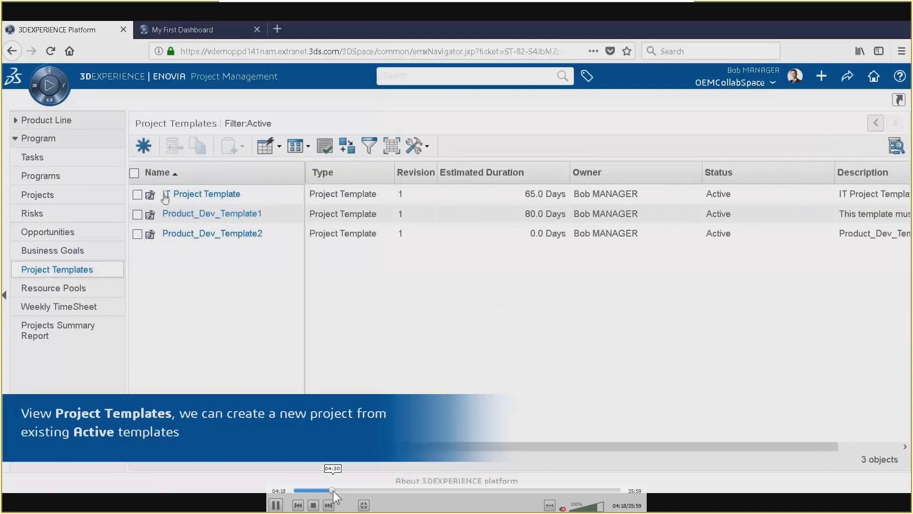
Pause the demo on the active project templates and on Product_Dev_Template1's task schedule to examine each, resuming playback after both
{"action": "left_click", "coordinate": [275, 505]}
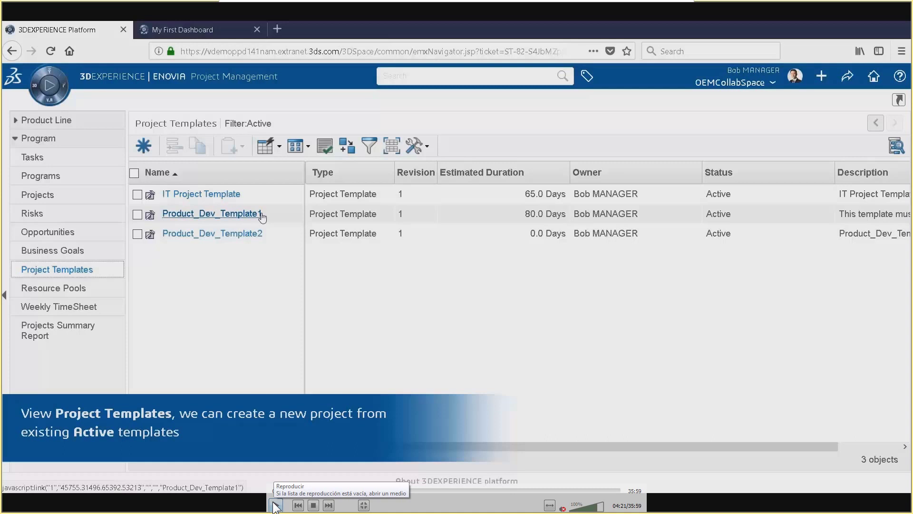
{"action": "left_click", "coordinate": [275, 505]}
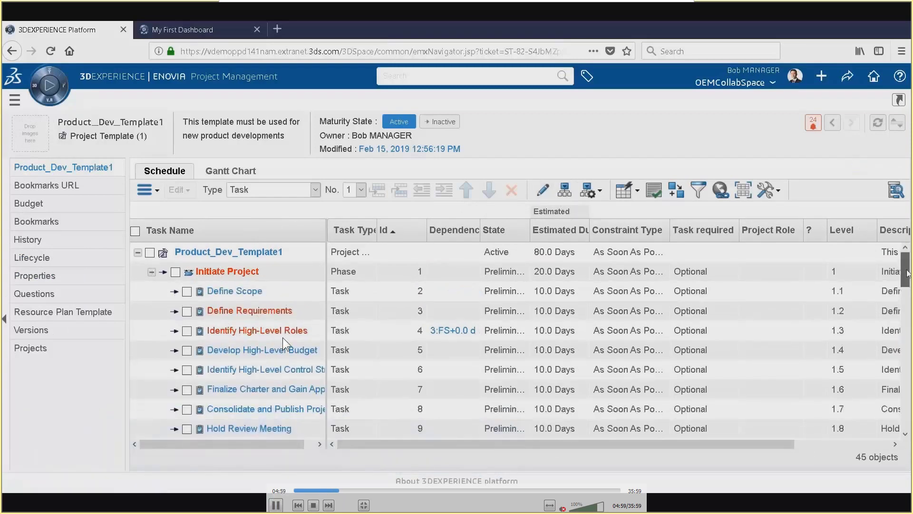
{"action": "left_click", "coordinate": [276, 506]}
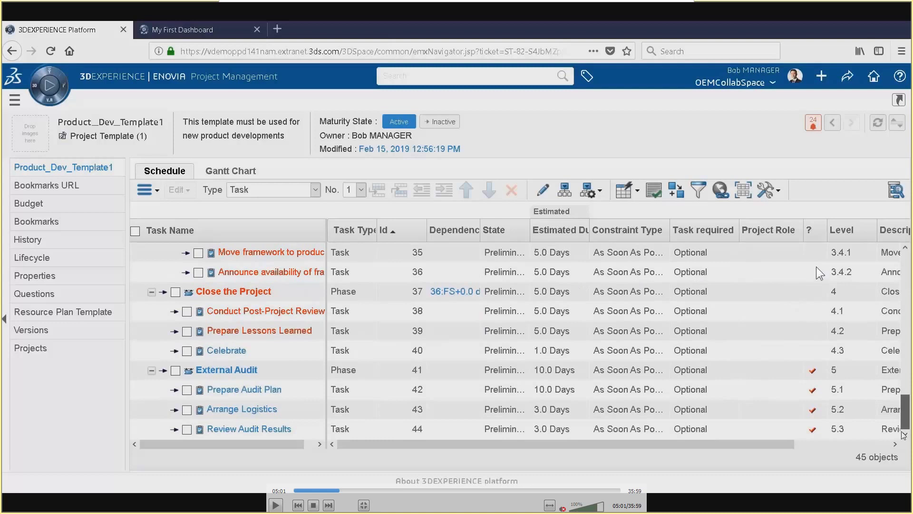
{"action": "left_click", "coordinate": [276, 505]}
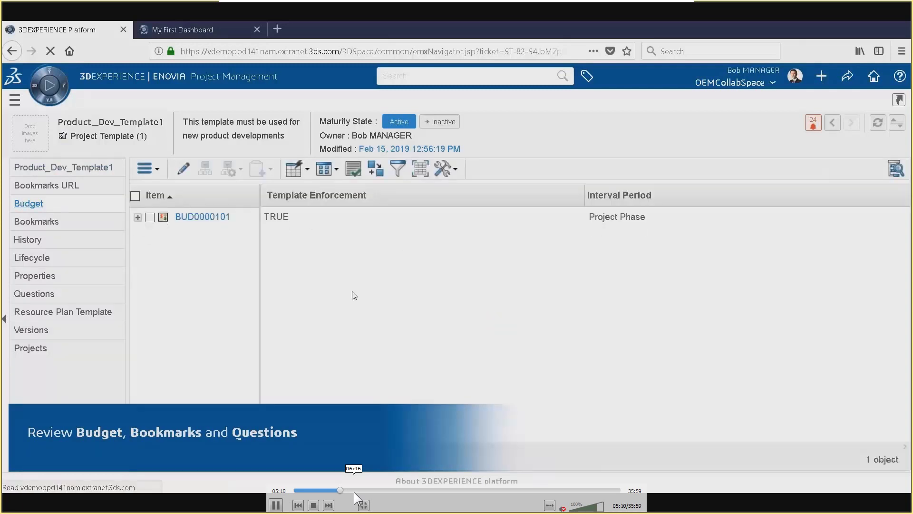
Pause the demo on Product_Dev_Template1's Budget page and continue playback to examine its investment and expense items
{"action": "left_click", "coordinate": [276, 505]}
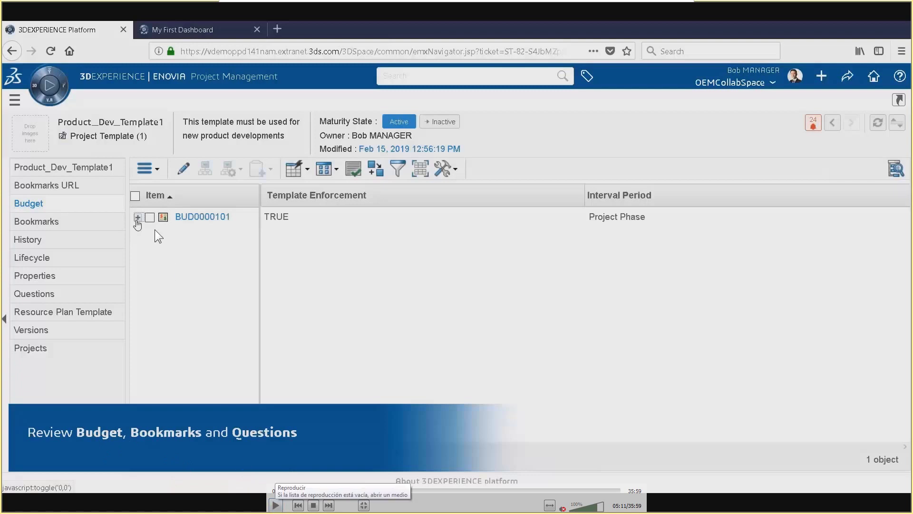
{"action": "left_click", "coordinate": [275, 505]}
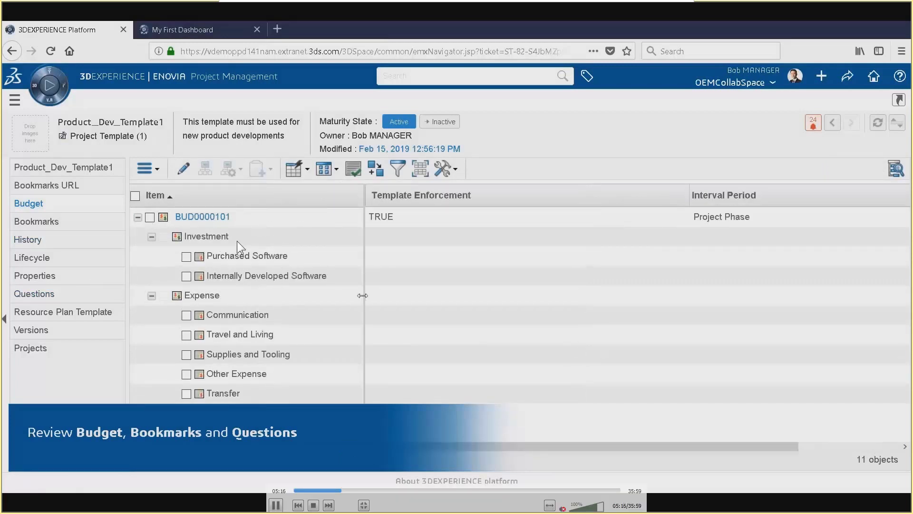
{"action": "left_click", "coordinate": [38, 222]}
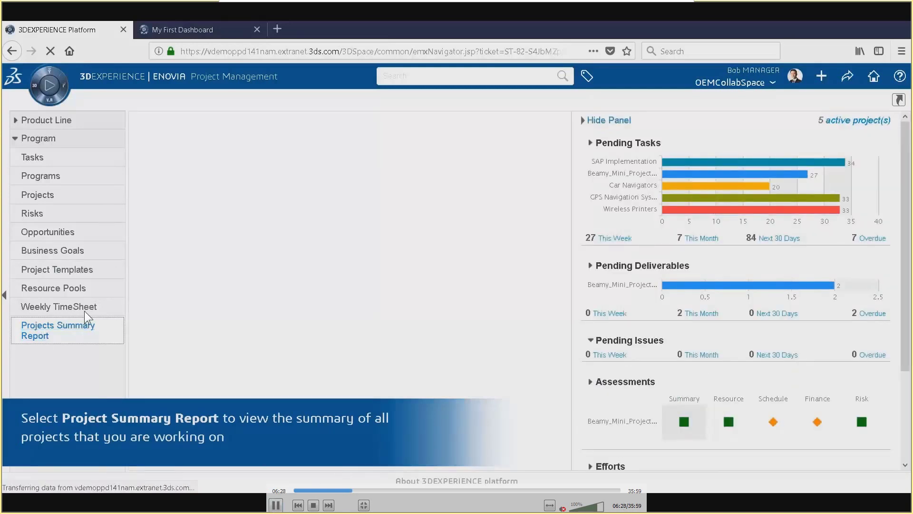
Pause on the Projects Summary Report to examine it, and resume and skip through the creation of a project from a template
{"action": "left_click", "coordinate": [276, 505]}
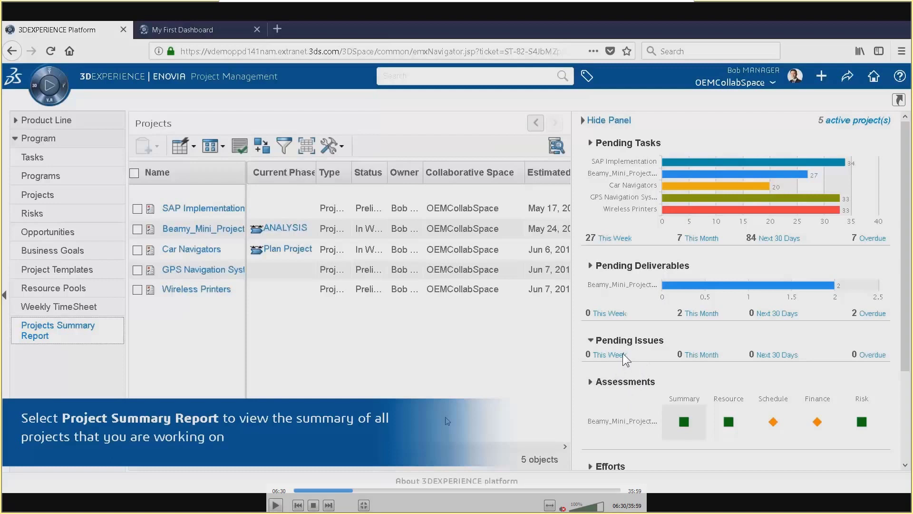
{"action": "left_click", "coordinate": [276, 505]}
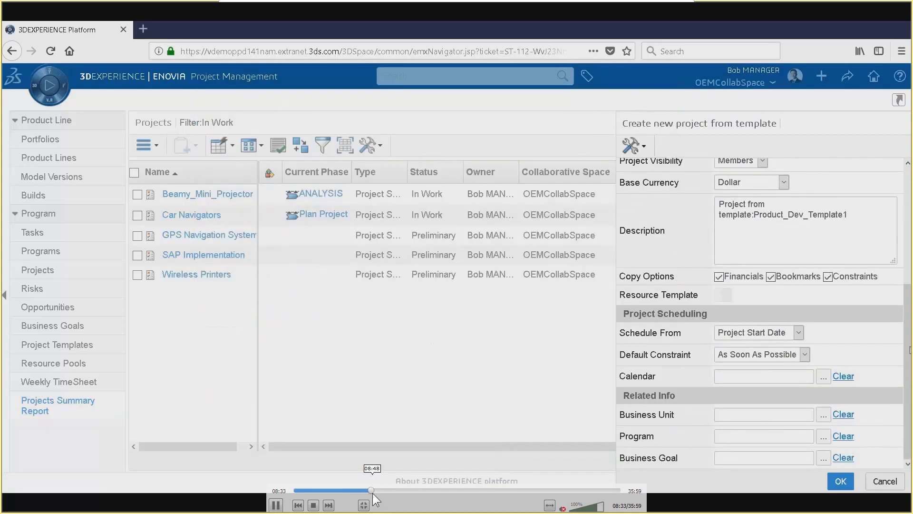
{"action": "left_click", "coordinate": [372, 493]}
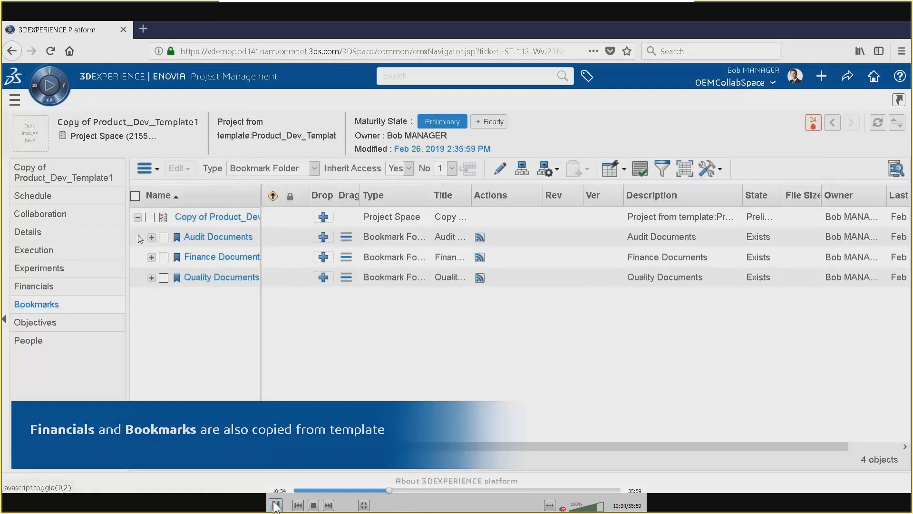
Pause the demo on the Bookmarks page of Copy of Product_Dev_Template1 to examine the copied folders, and resume playback
{"action": "key", "text": "space"}
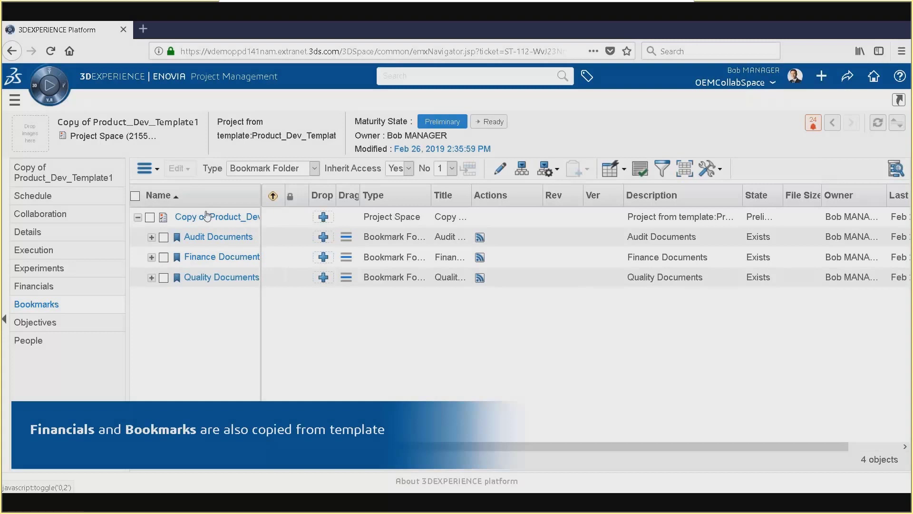
{"action": "mouse_move", "coordinate": [174, 242]}
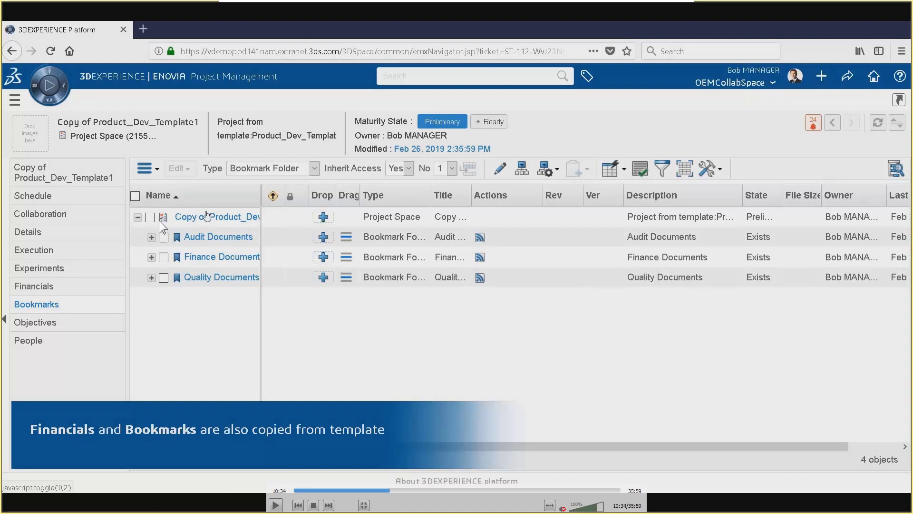
{"action": "mouse_move", "coordinate": [36, 300]}
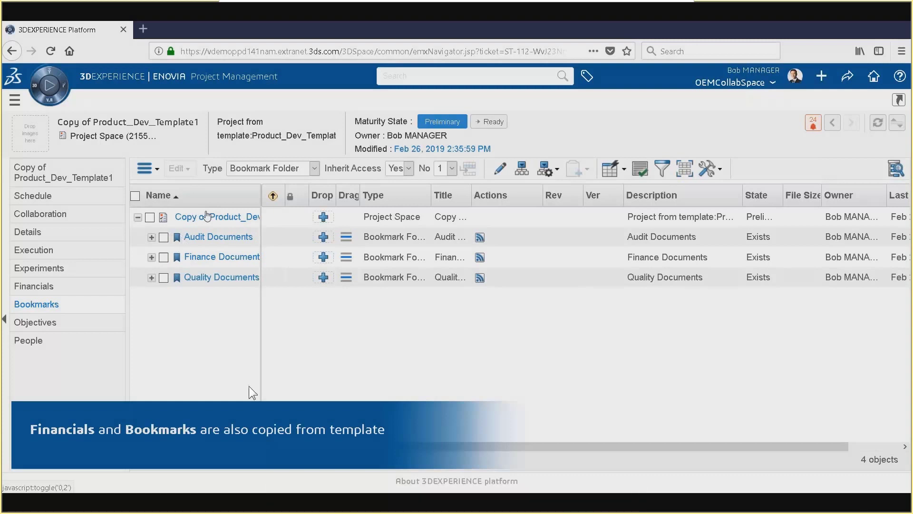
{"action": "left_click", "coordinate": [276, 505]}
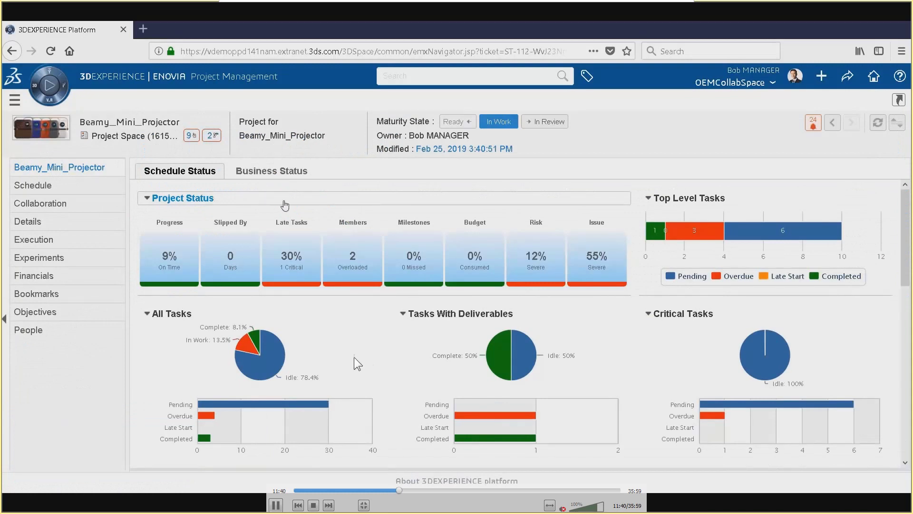
Pause the demo on Beamy_Mini_Projector's schedule status and risk details to examine each, resuming playback after both
{"action": "left_click", "coordinate": [275, 505]}
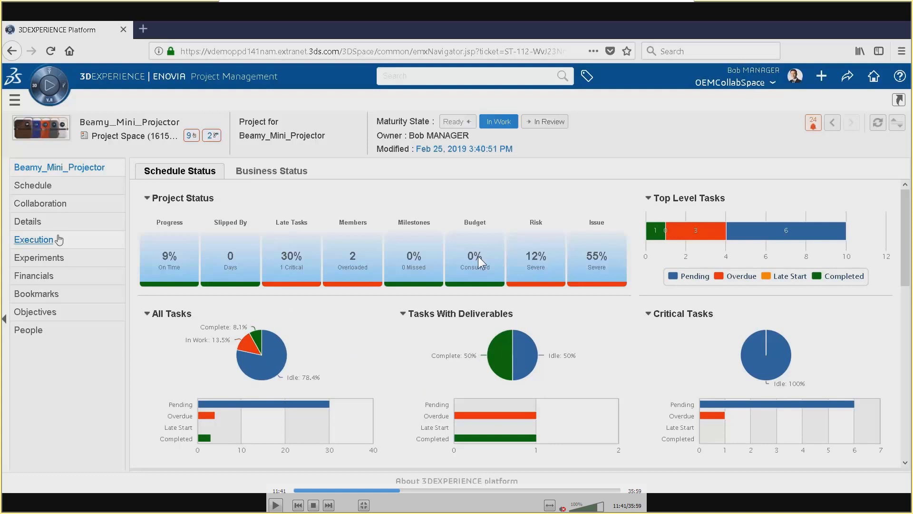
{"action": "left_click", "coordinate": [282, 506]}
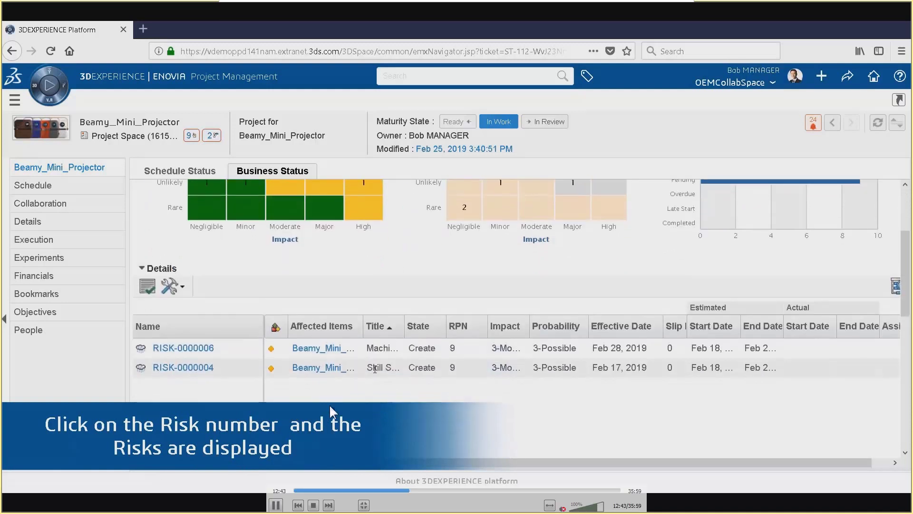
{"action": "left_click", "coordinate": [277, 505]}
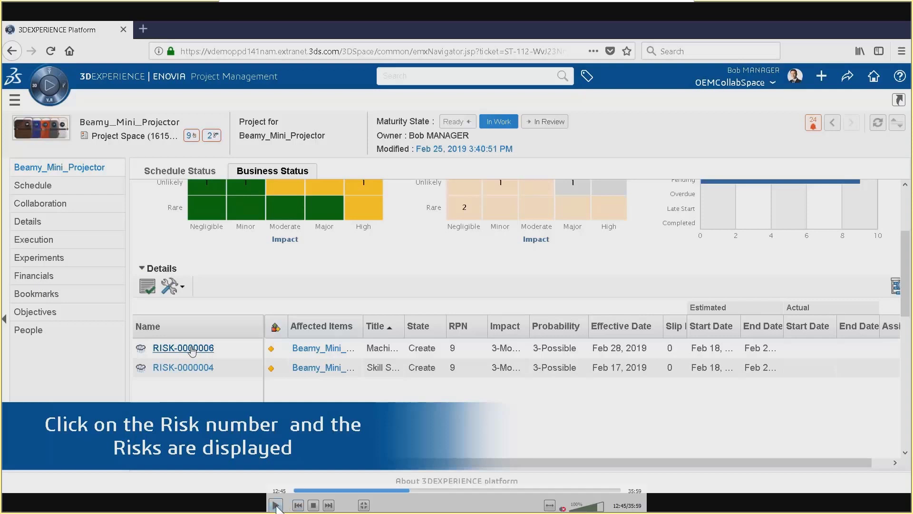
{"action": "left_click", "coordinate": [276, 505]}
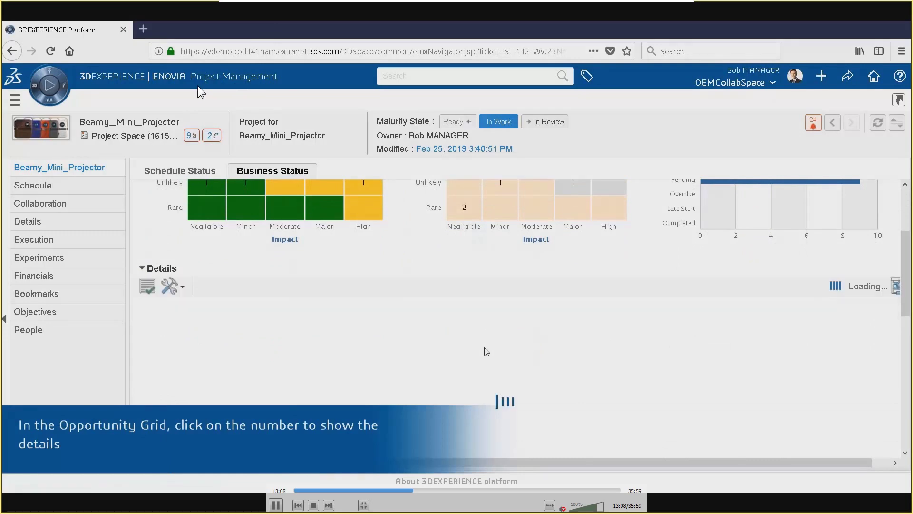
Skip ahead from the schedule section and pause on the Beamy_Mini_Projector Gantt Chart to examine its progress line, resuming playback when done
{"action": "mouse_move", "coordinate": [415, 490]}
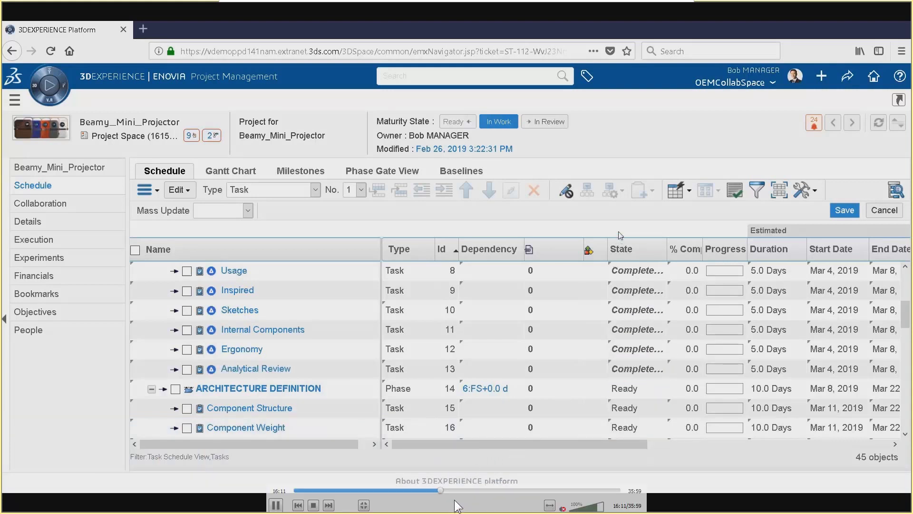
{"action": "left_click", "coordinate": [445, 489]}
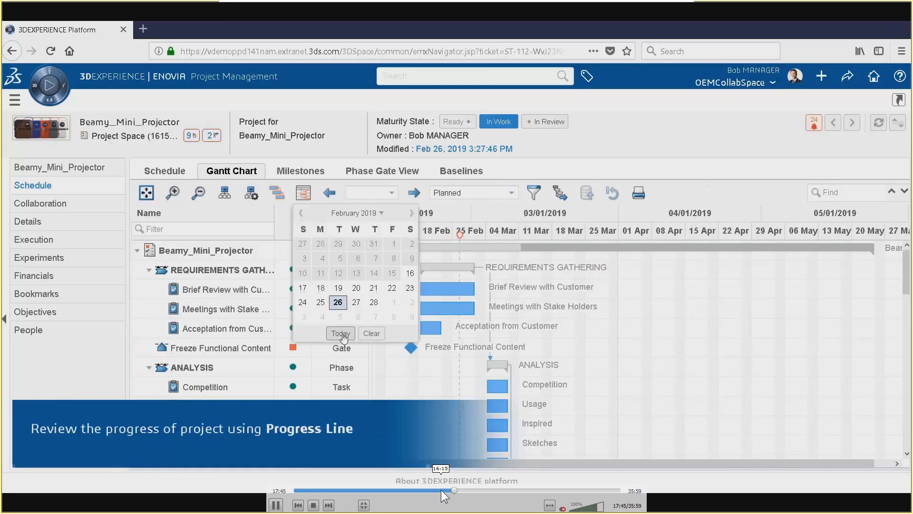
{"action": "left_click", "coordinate": [276, 504]}
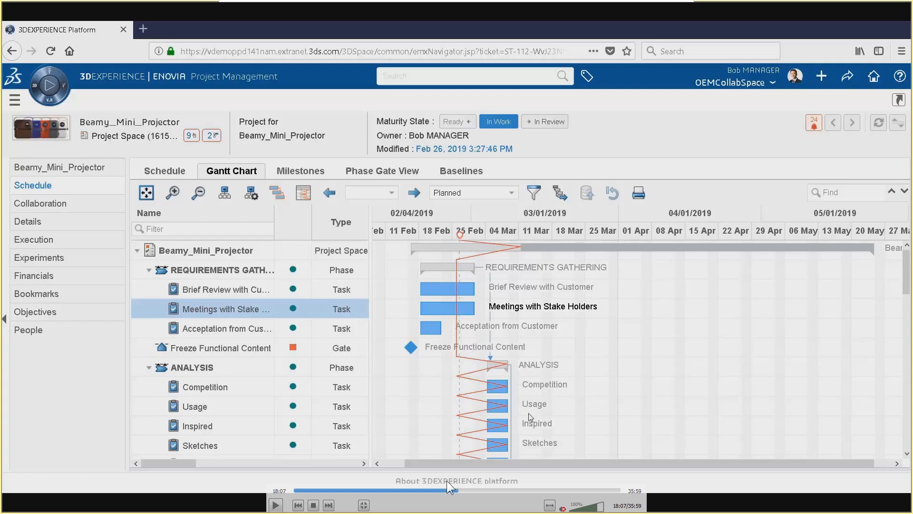
{"action": "left_click", "coordinate": [276, 505]}
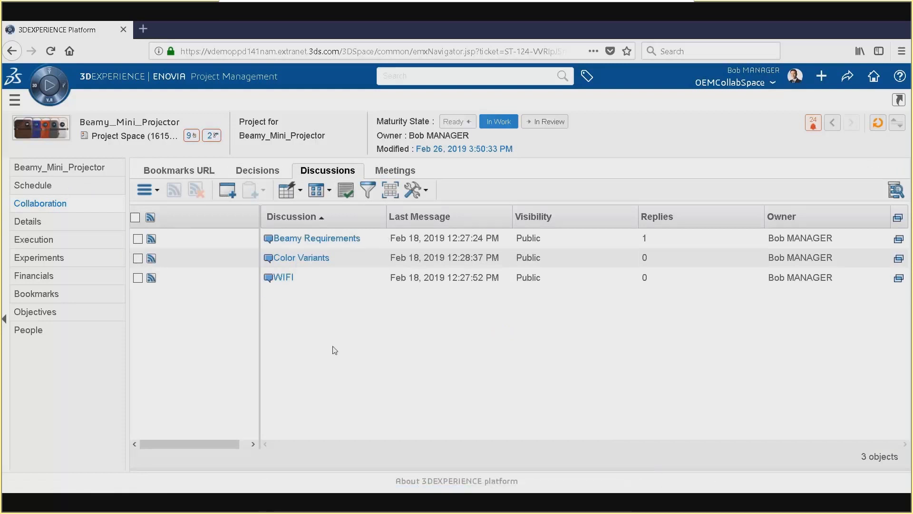
Examine the Discussions and Meetings of the Beamy_Mini_Projector project in its Collaboration section
{"action": "mouse_move", "coordinate": [233, 177]}
{"action": "mouse_move", "coordinate": [401, 171]}
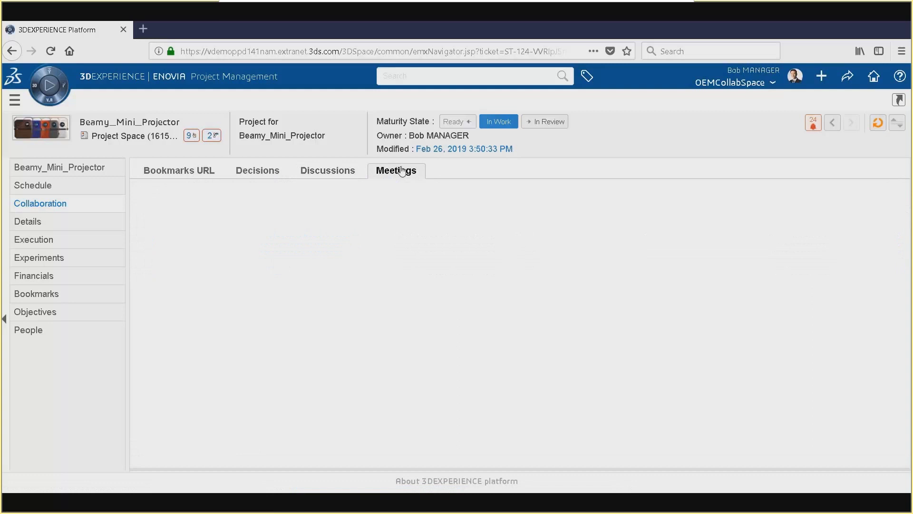
{"action": "mouse_move", "coordinate": [457, 334]}
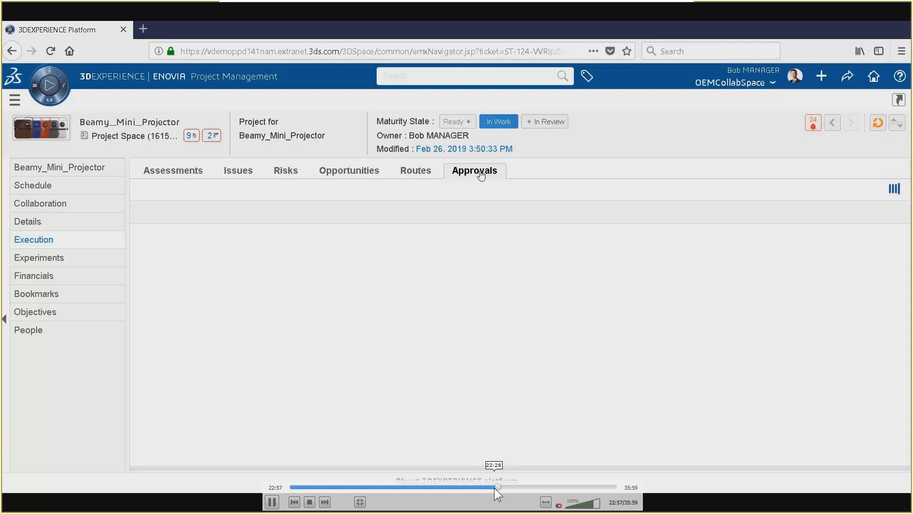
Rewind the demo to the project's Opportunities and pause on its Routes list to examine it, resuming playback when done
{"action": "left_click", "coordinate": [494, 487]}
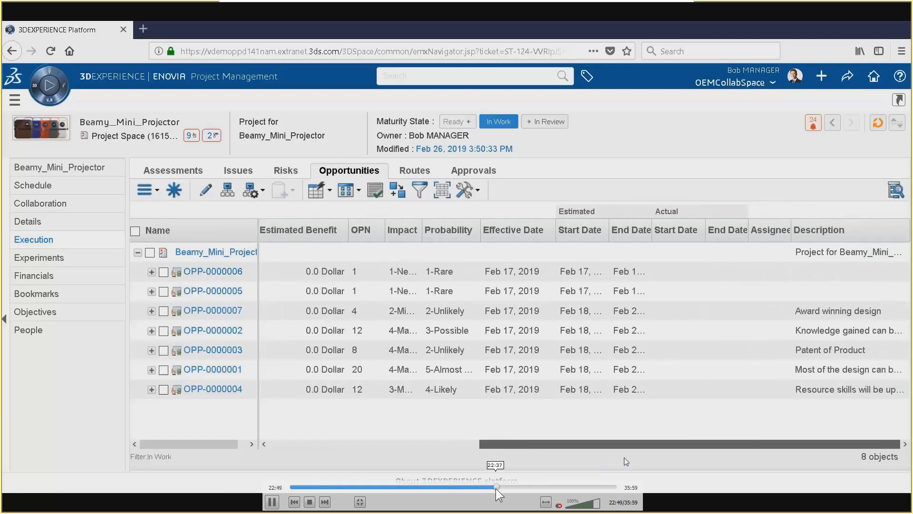
{"action": "left_click", "coordinate": [272, 502]}
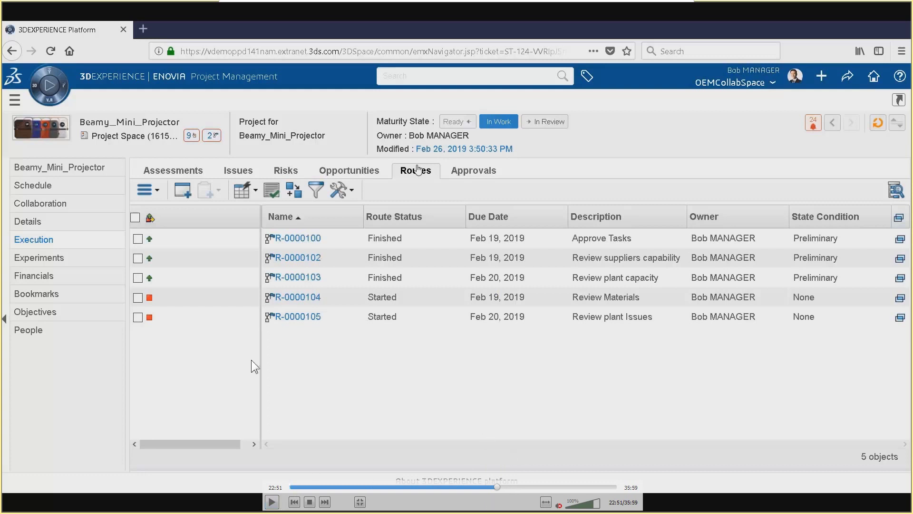
{"action": "left_click", "coordinate": [274, 506]}
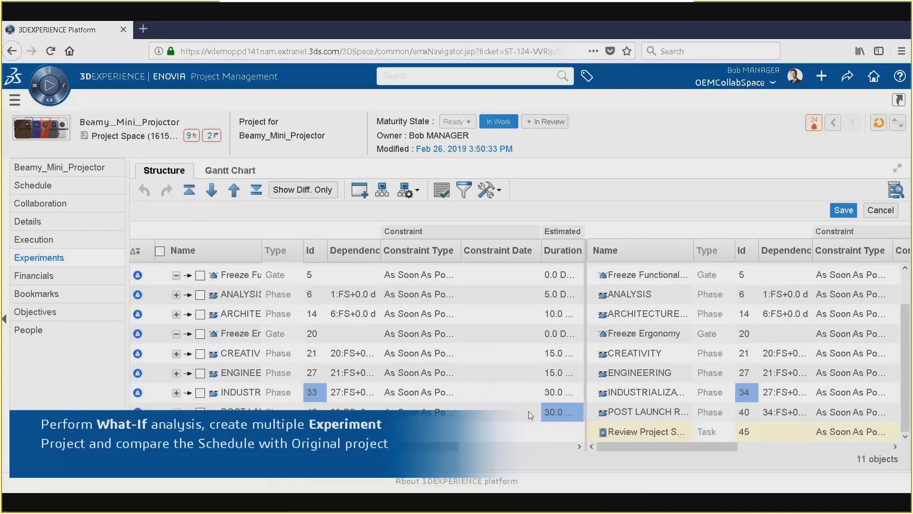
Rewind the demo to about 24:01 to review the comparison of the experiment schedule with the original project
{"action": "mouse_move", "coordinate": [502, 483]}
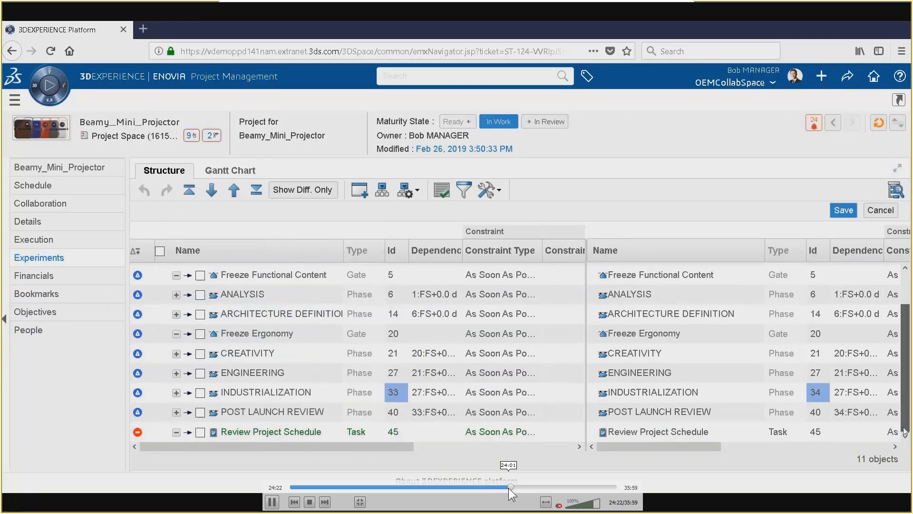
{"action": "left_click", "coordinate": [509, 487]}
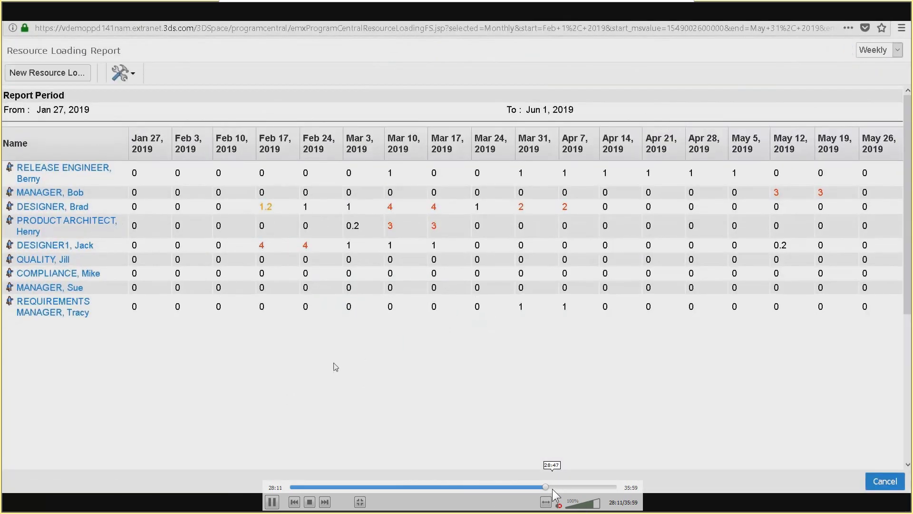
Skip the demo ahead and pause on the Phase Gate View of Beamy_Mini_Projector to examine its phases and gates, resuming playback when done
{"action": "left_click", "coordinate": [552, 489]}
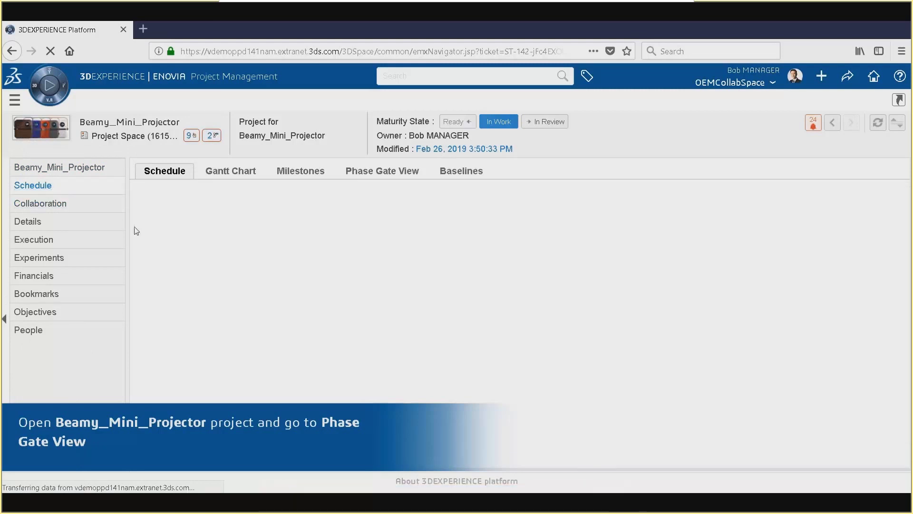
{"action": "mouse_move", "coordinate": [272, 455]}
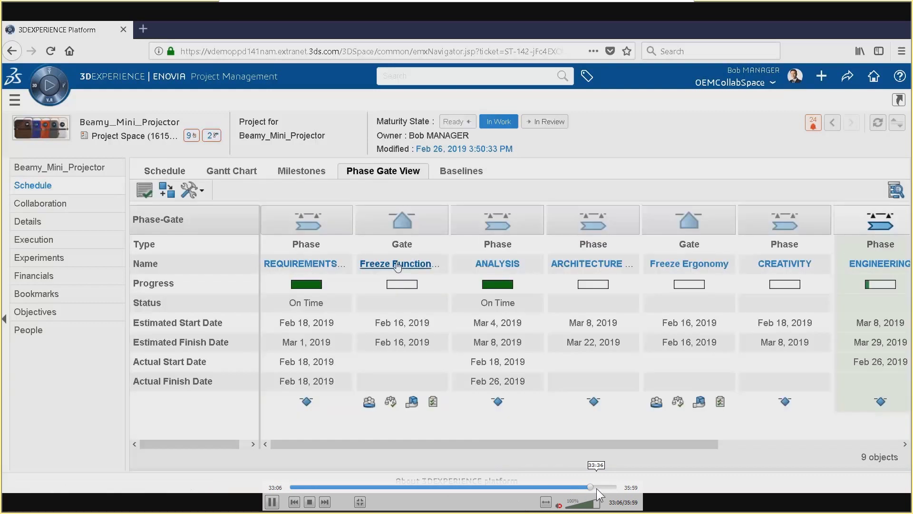
{"action": "left_click", "coordinate": [272, 502]}
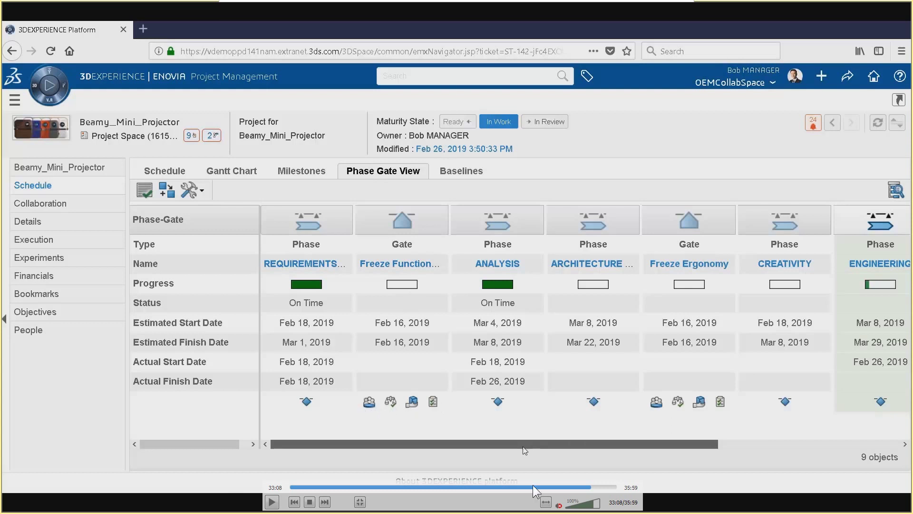
{"action": "left_click", "coordinate": [271, 502]}
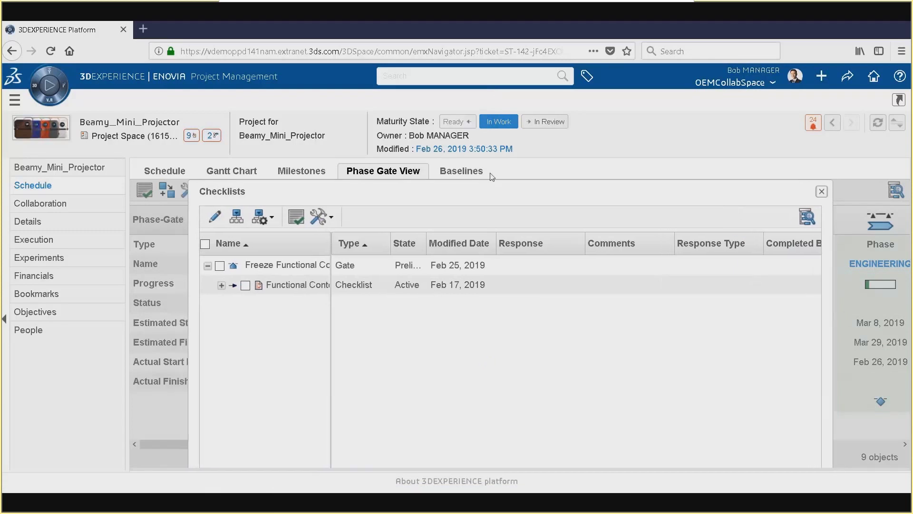
Pause the demo on the Create Decision form of the Freeze Functional Content gate to examine its checklist and decision, resuming playback when done
{"action": "left_click", "coordinate": [222, 285]}
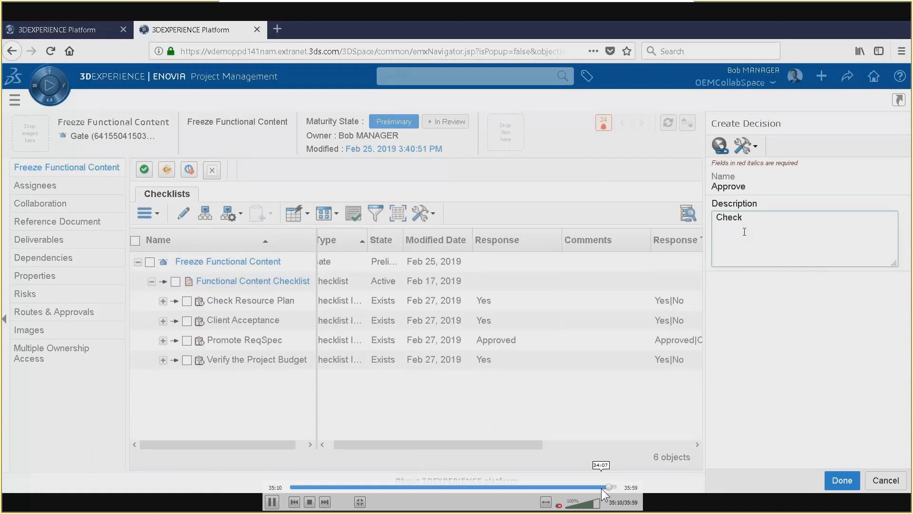
{"action": "left_click", "coordinate": [271, 502]}
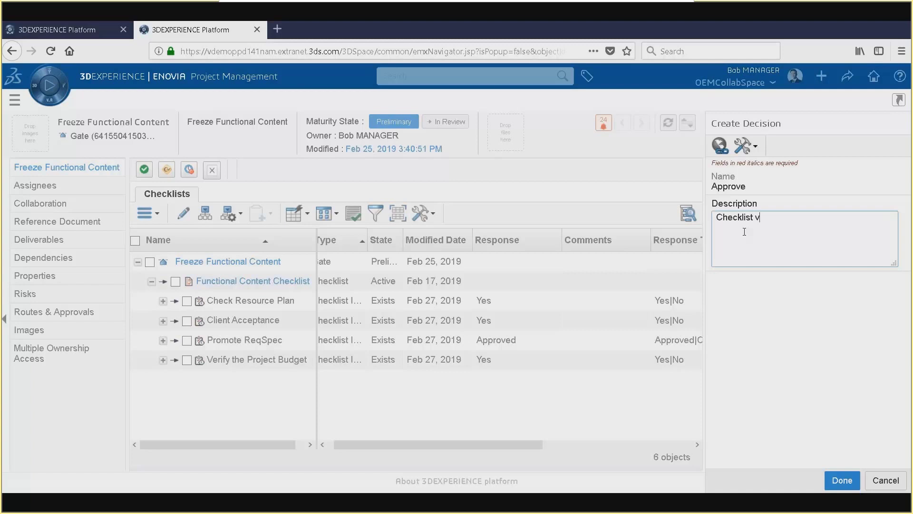
{"action": "mouse_move", "coordinate": [482, 443]}
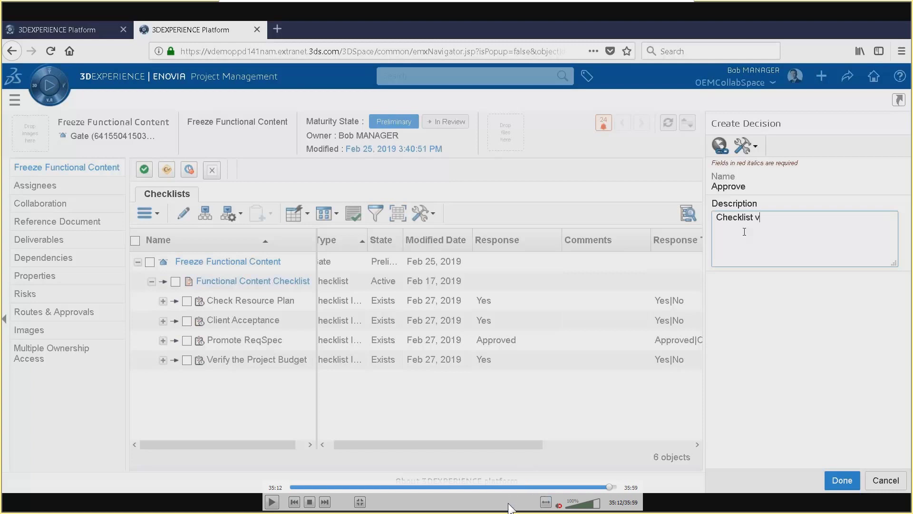
{"action": "left_click", "coordinate": [270, 502]}
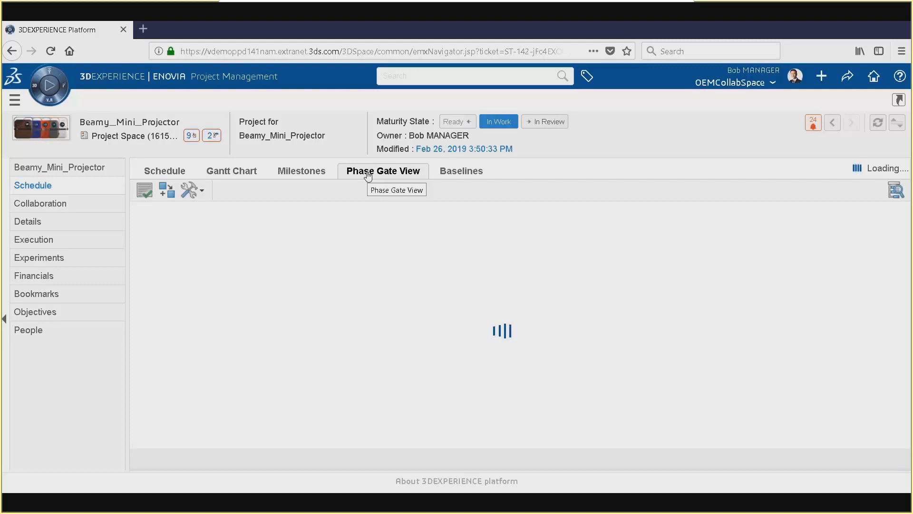
Stop the recorded demo and advance past the closing slide to the live 3DEXPERIENCE Project Management session
{"action": "mouse_move", "coordinate": [597, 502]}
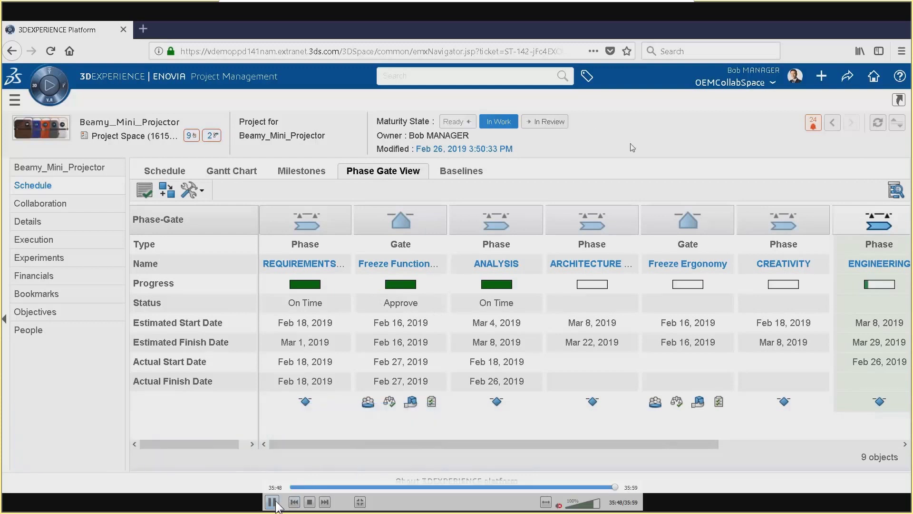
{"action": "left_click", "coordinate": [309, 502]}
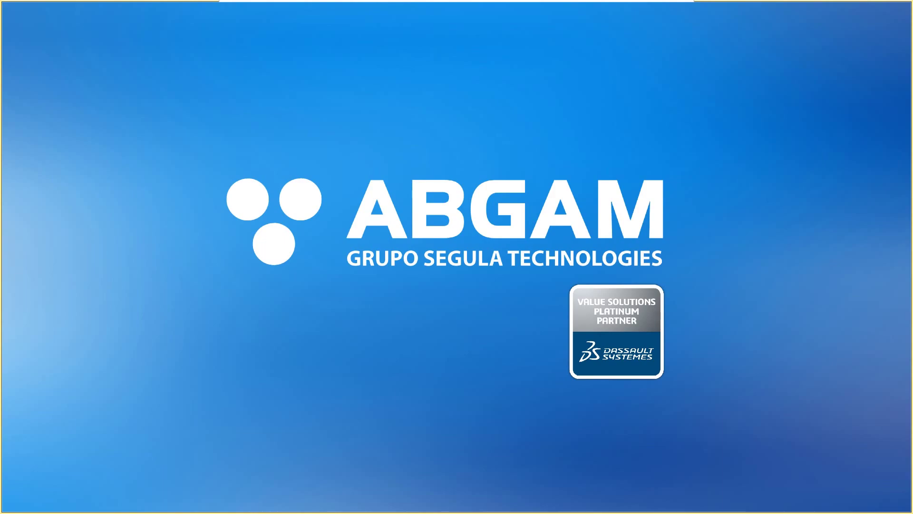
{"action": "key", "text": "Right"}
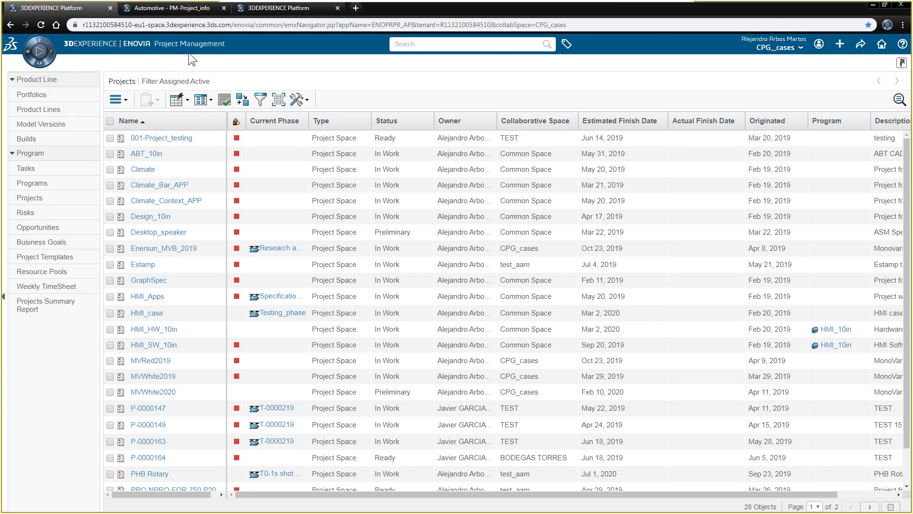
Examine the available roles and favorite apps in the 3DEXPERIENCE compass, closing it when done
{"action": "left_click", "coordinate": [39, 51]}
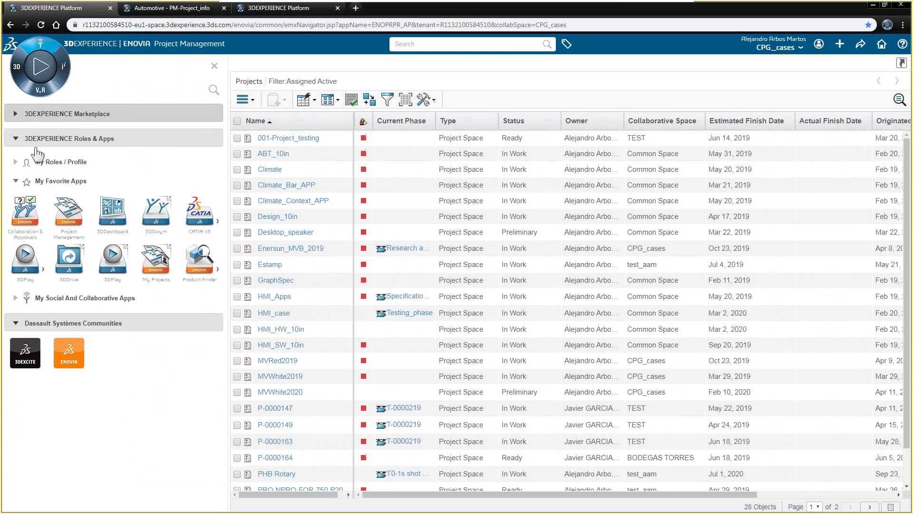
{"action": "left_click", "coordinate": [67, 168]}
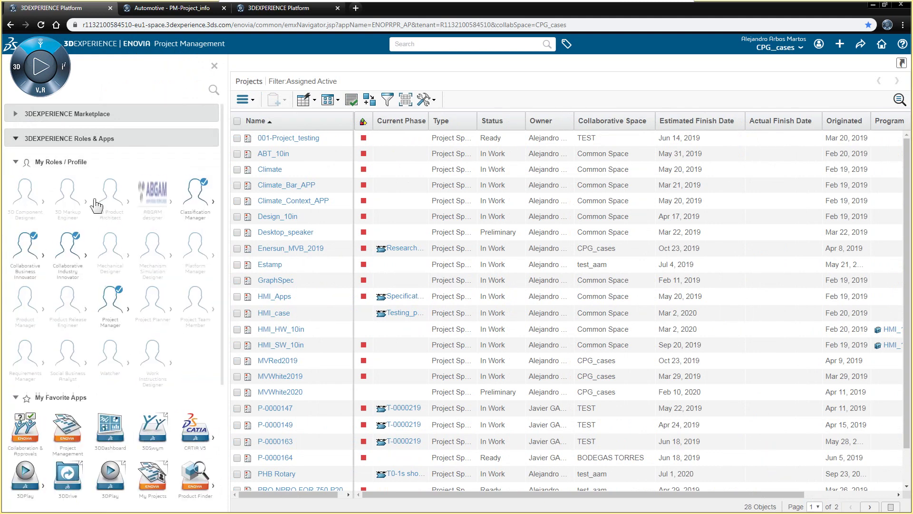
{"action": "left_click", "coordinate": [16, 161]}
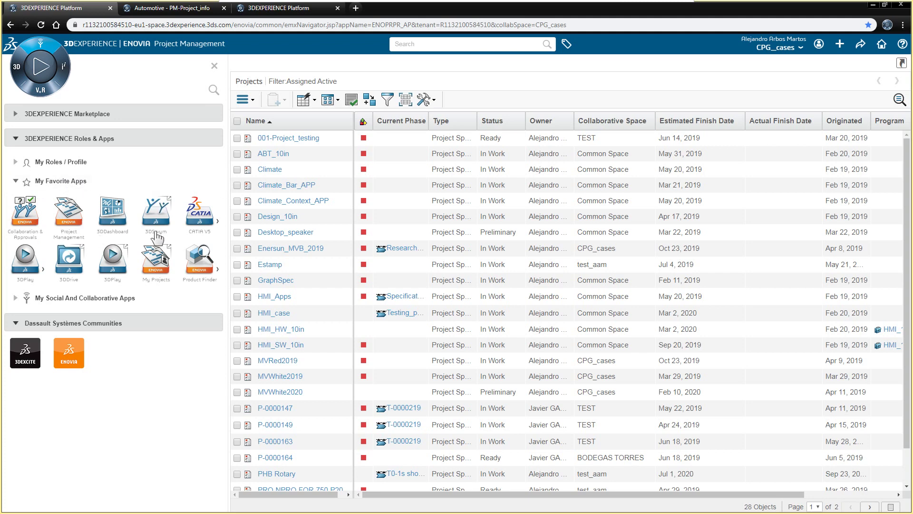
{"action": "left_click", "coordinate": [18, 181]}
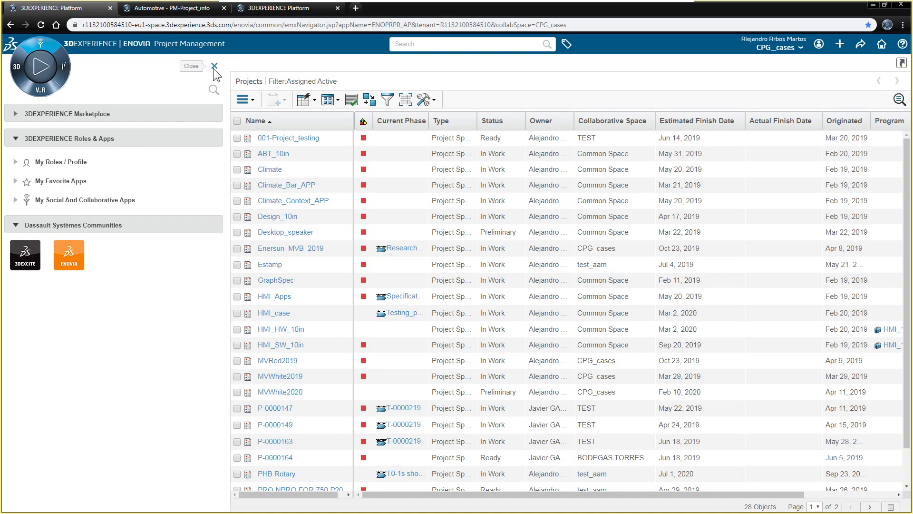
{"action": "left_click", "coordinate": [213, 67]}
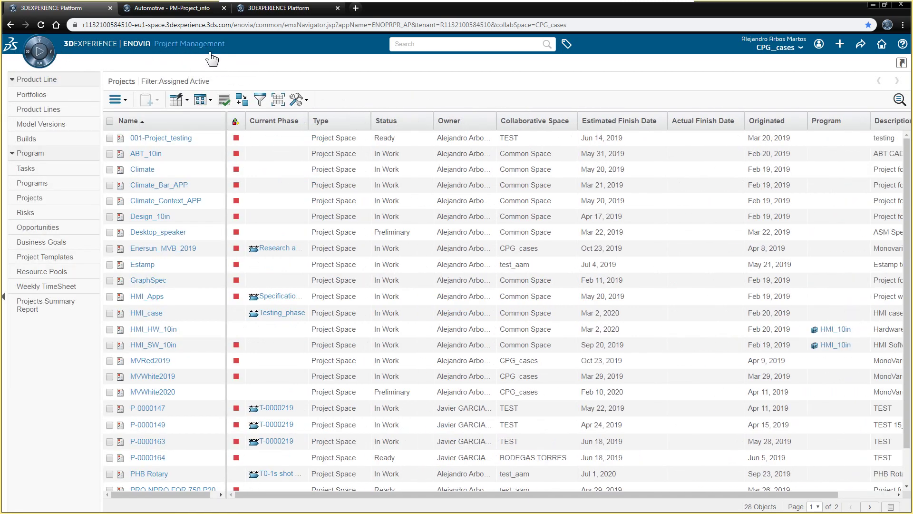
Open the HMI_case project and examine its Schedule Status dashboard down to the Gantt Chart
{"action": "left_click", "coordinate": [154, 314]}
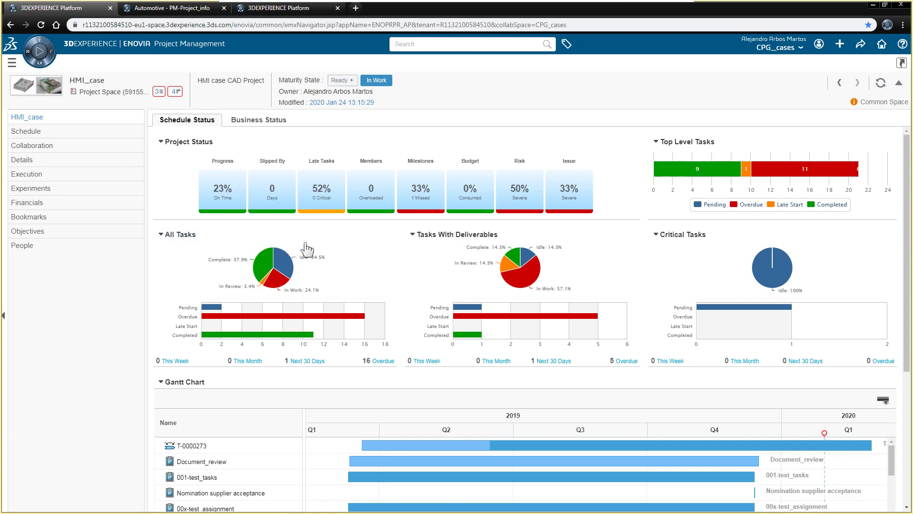
{"action": "mouse_move", "coordinate": [308, 280]}
{"action": "scroll", "coordinate": [308, 279], "scroll_direction": "down", "scroll_amount": 3}
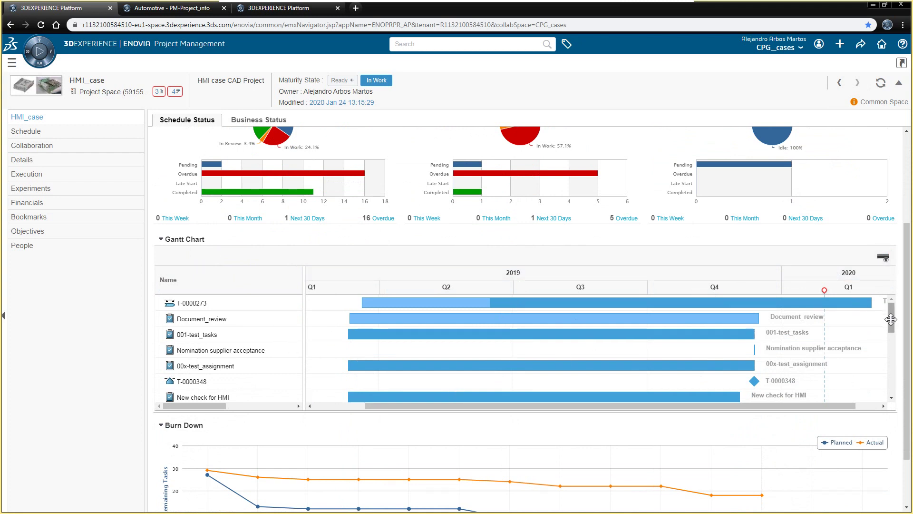
{"action": "left_click_drag", "start_coordinate": [891, 317], "coordinate": [888, 383]}
{"action": "scroll", "coordinate": [483, 333], "scroll_direction": "up", "scroll_amount": 5}
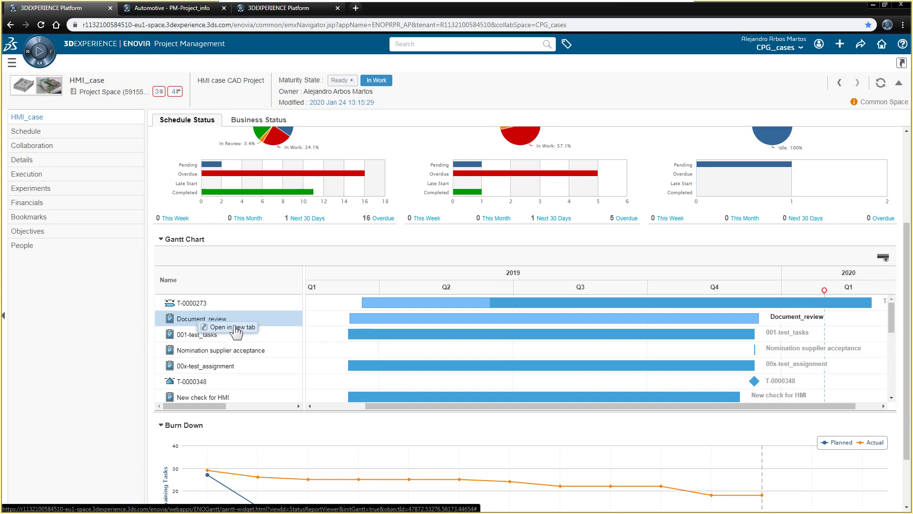
View the Document_review task from the Gantt Chart in a separate tab, then close it and return to the HMI_case dashboard
{"action": "left_click", "coordinate": [225, 328]}
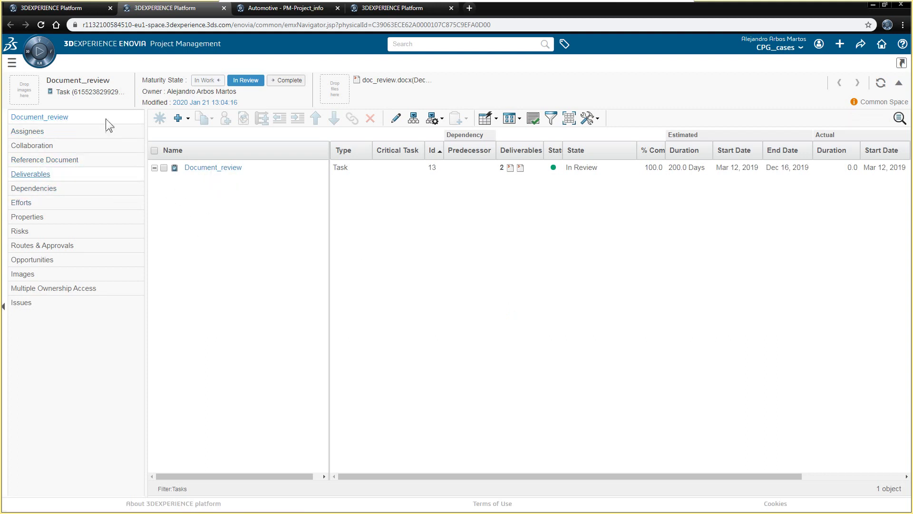
{"action": "key", "text": "alt+Left"}
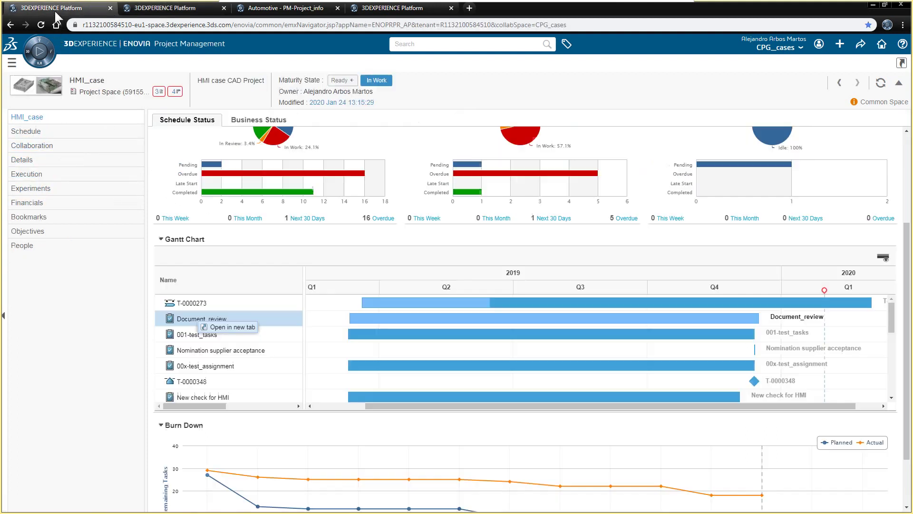
{"action": "left_click", "coordinate": [224, 8]}
Compare planned and actual remaining tasks in HMI_case's Burn Down chart, then view the project's Business Status
{"action": "scroll", "coordinate": [305, 433], "scroll_direction": "down", "scroll_amount": 2}
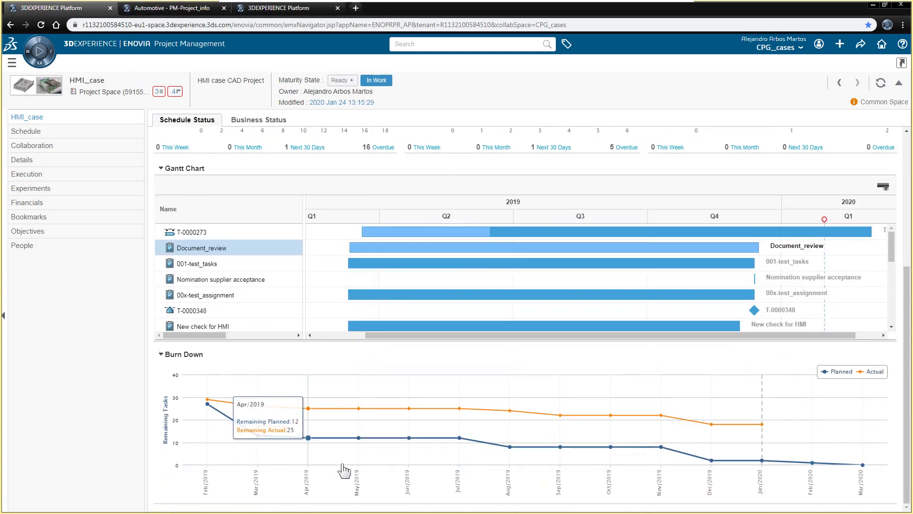
{"action": "mouse_move", "coordinate": [209, 407]}
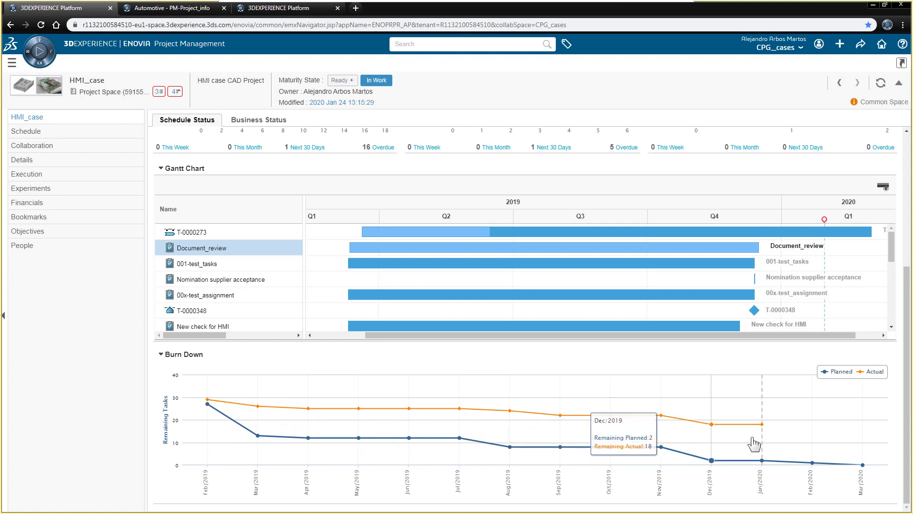
{"action": "mouse_move", "coordinate": [813, 463]}
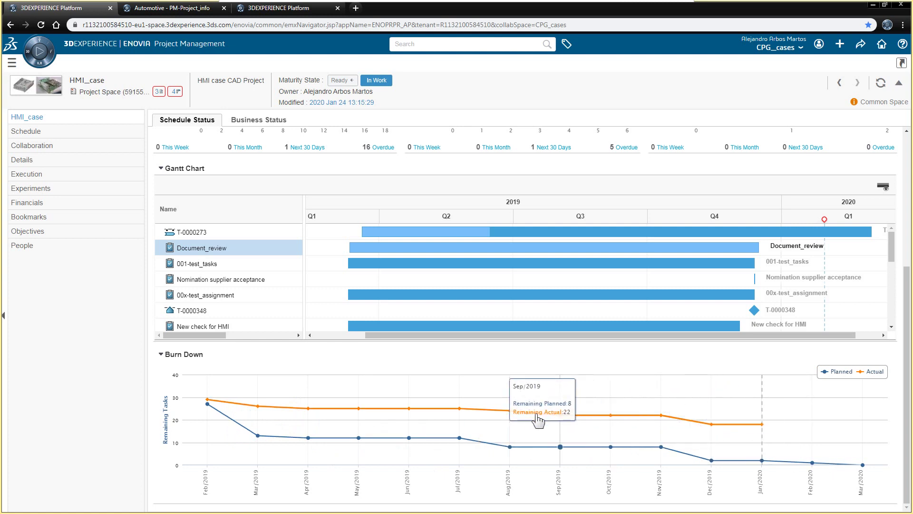
{"action": "mouse_move", "coordinate": [467, 418]}
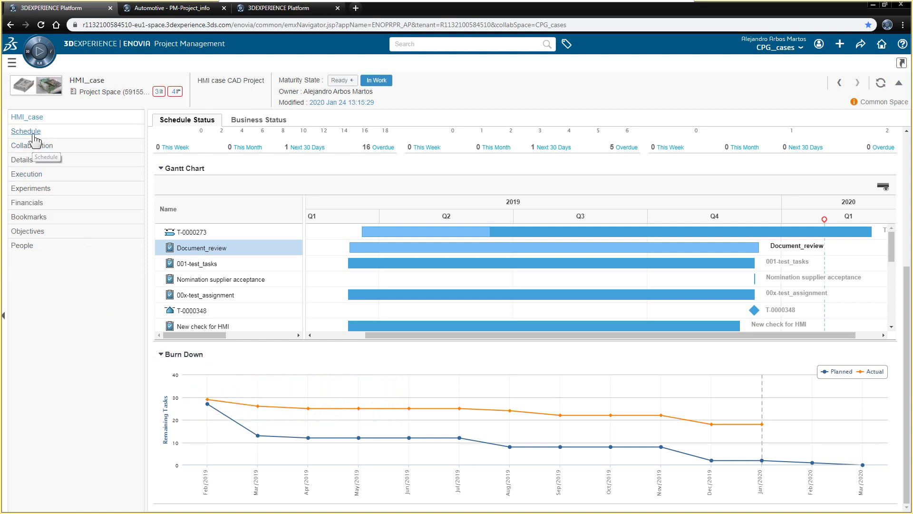
{"action": "left_click", "coordinate": [261, 121]}
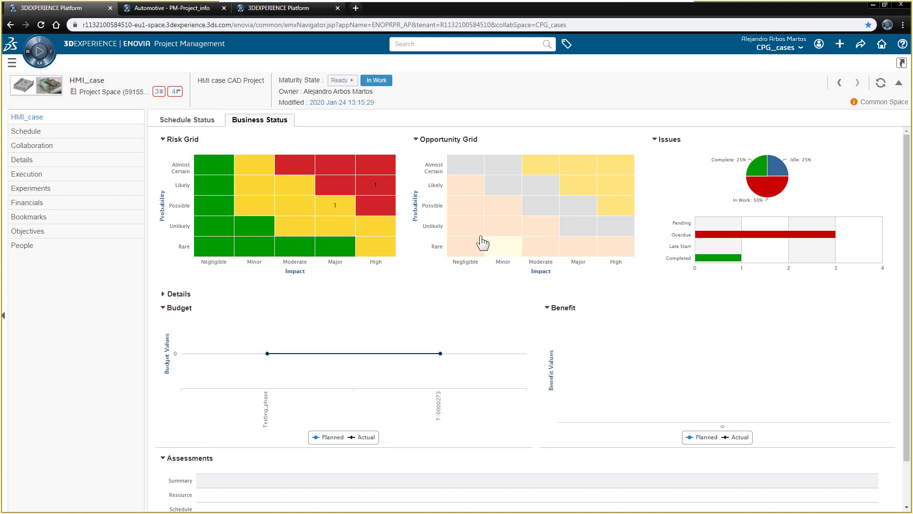
Open the HMI_case Schedule and expand its structured task list to examine all phases, tasks, gates and milestones
{"action": "left_click", "coordinate": [43, 129]}
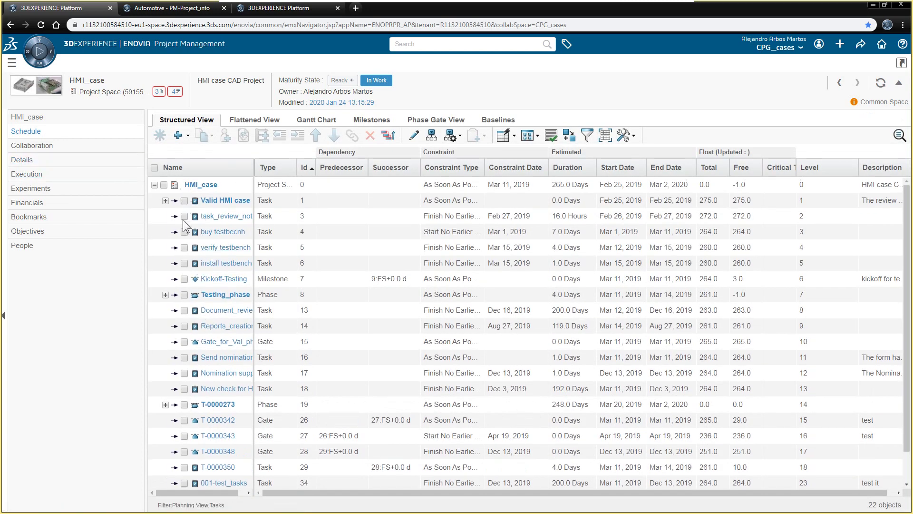
{"action": "scroll", "coordinate": [224, 293], "scroll_direction": "down", "scroll_amount": 1}
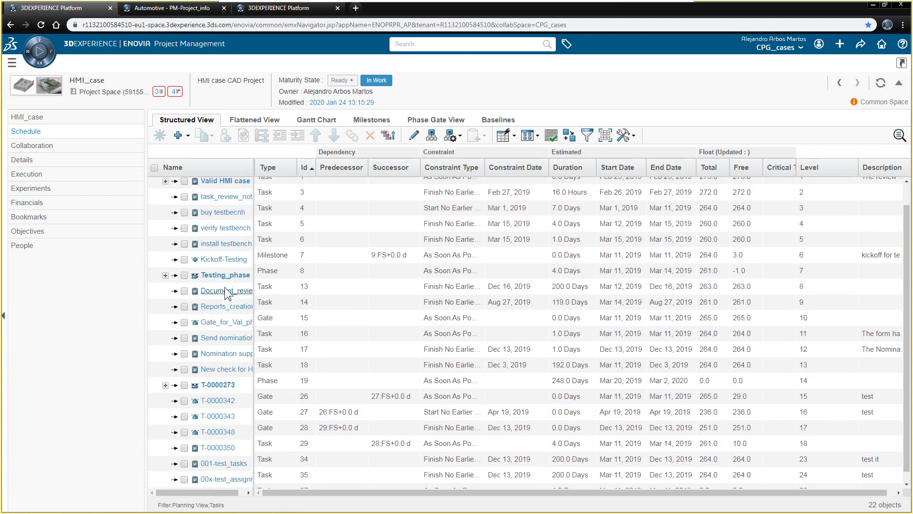
{"action": "scroll", "coordinate": [228, 292], "scroll_direction": "up", "scroll_amount": 1}
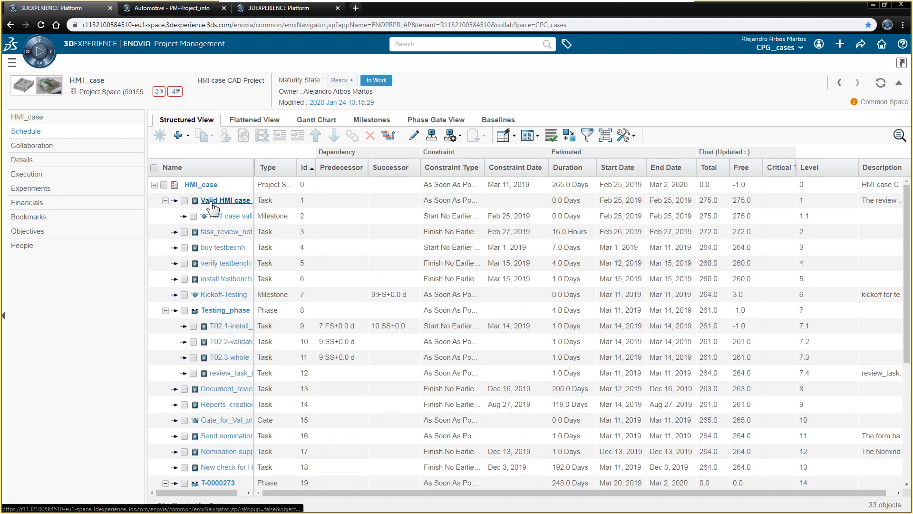
{"action": "scroll", "coordinate": [225, 333], "scroll_direction": "down", "scroll_amount": 5}
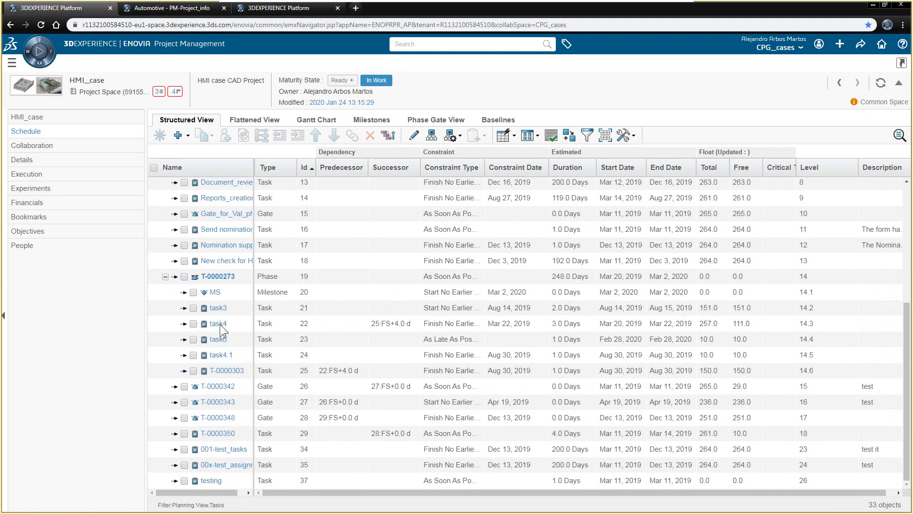
{"action": "scroll", "coordinate": [220, 289], "scroll_direction": "up", "scroll_amount": 2}
{"action": "scroll", "coordinate": [218, 296], "scroll_direction": "up", "scroll_amount": 3}
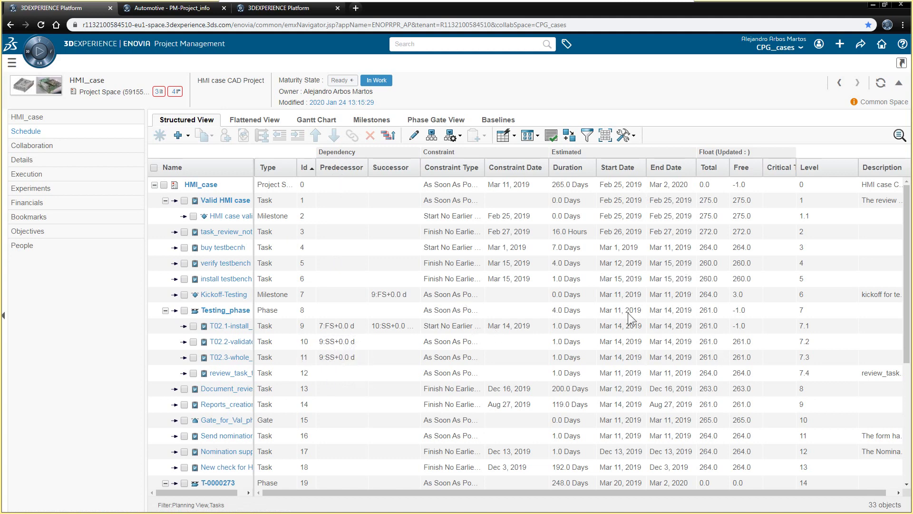
Show the schedule in Assignment View, assigning T02.2-validate to the first listed member and the Nomination supplier task to the third
{"action": "left_click", "coordinate": [516, 138]}
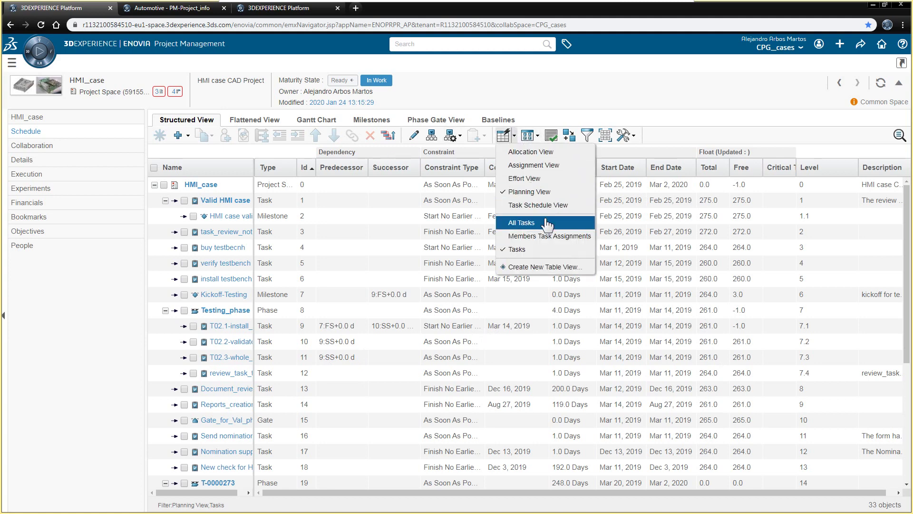
{"action": "left_click", "coordinate": [556, 167]}
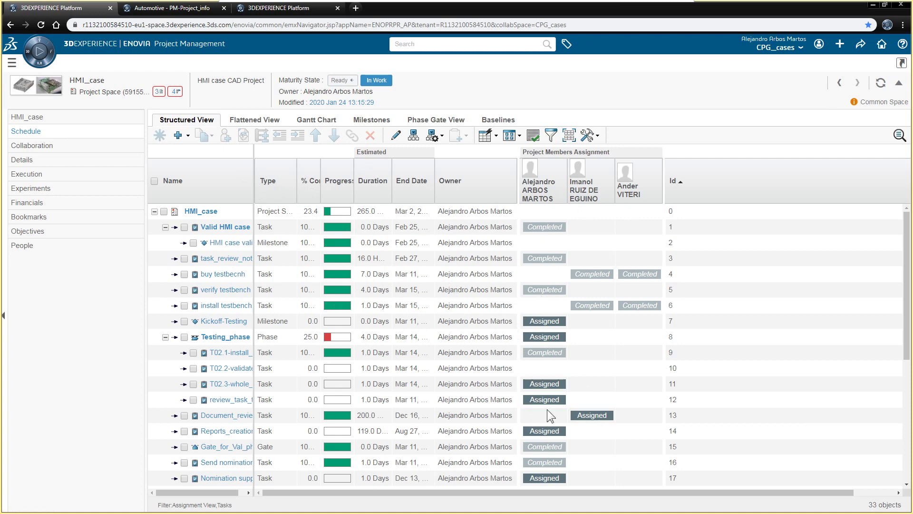
{"action": "left_click", "coordinate": [546, 369]}
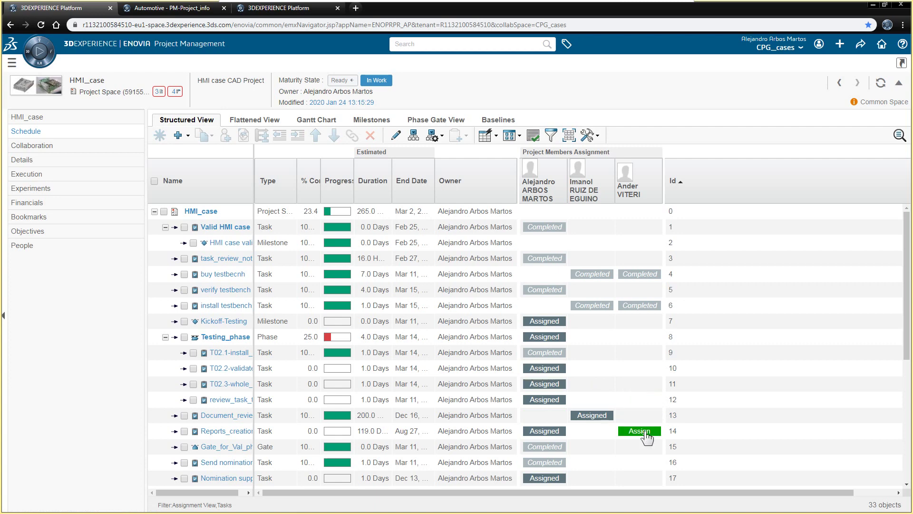
{"action": "left_click", "coordinate": [640, 477]}
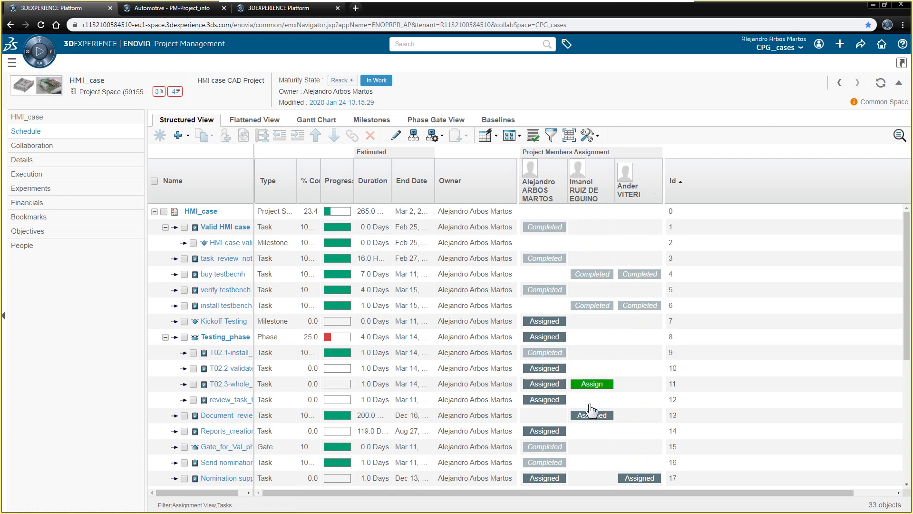
Reassign T02.3-whole_installation from the first listed member to the third, and remove the first member's assignment from review_task_test
{"action": "left_click", "coordinate": [545, 383]}
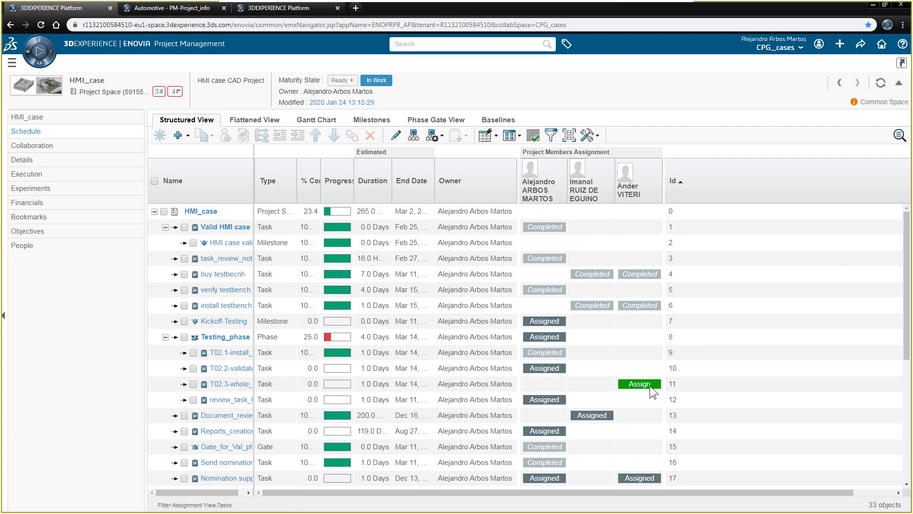
{"action": "left_click", "coordinate": [650, 385]}
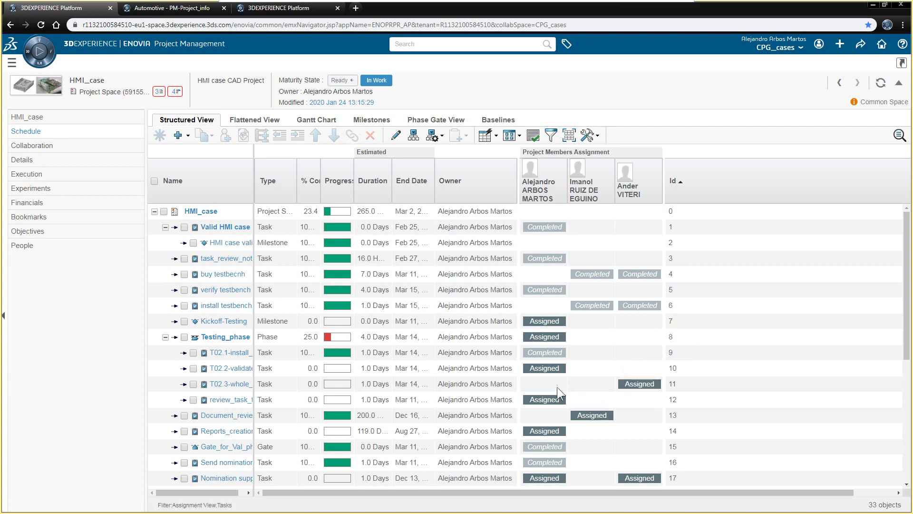
{"action": "left_click", "coordinate": [545, 400]}
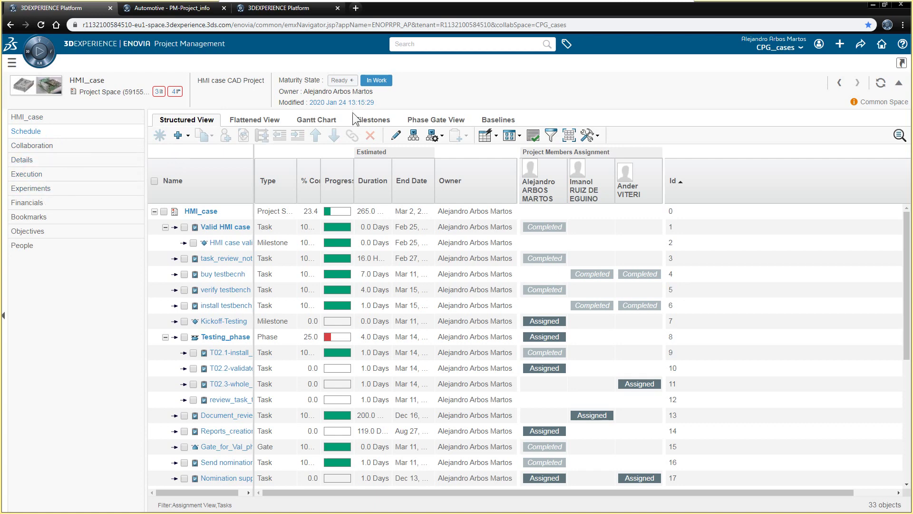
Show the Planned bars in the HMI_case Gantt Chart to compare the schedules, then view the project's phases and gates in Phase Gate View
{"action": "left_click", "coordinate": [314, 119]}
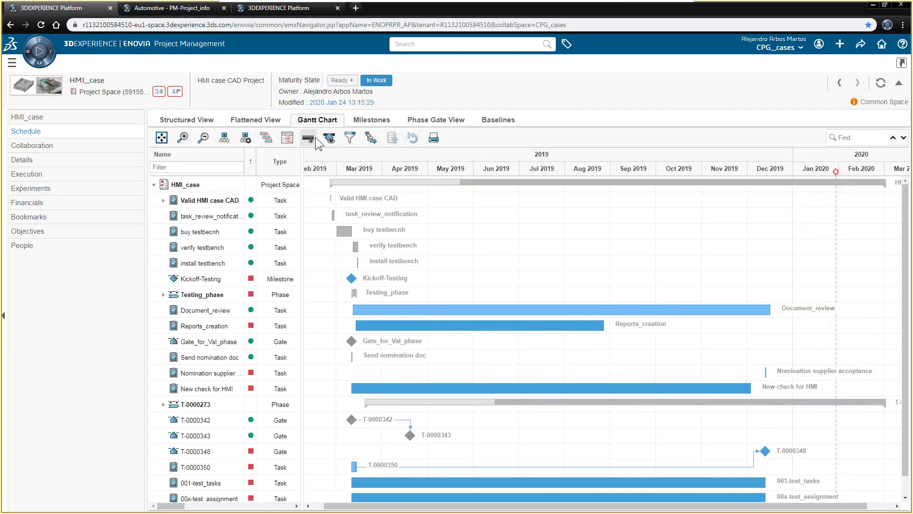
{"action": "left_click", "coordinate": [316, 138]}
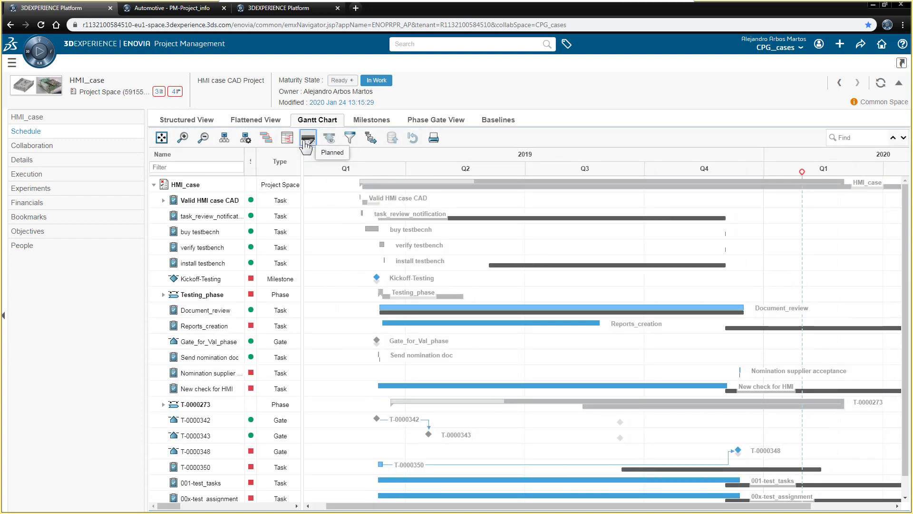
{"action": "scroll", "coordinate": [517, 263], "scroll_direction": "down", "scroll_amount": 1}
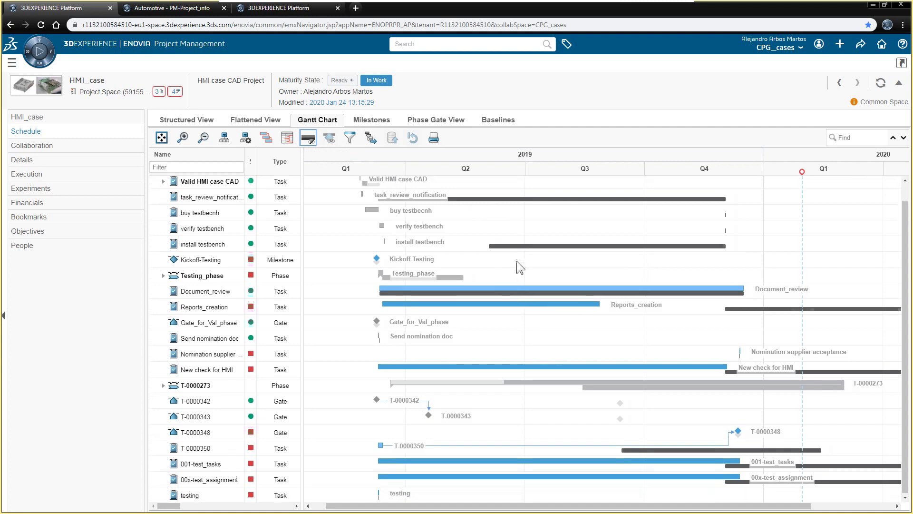
{"action": "scroll", "coordinate": [514, 269], "scroll_direction": "up", "scroll_amount": 1}
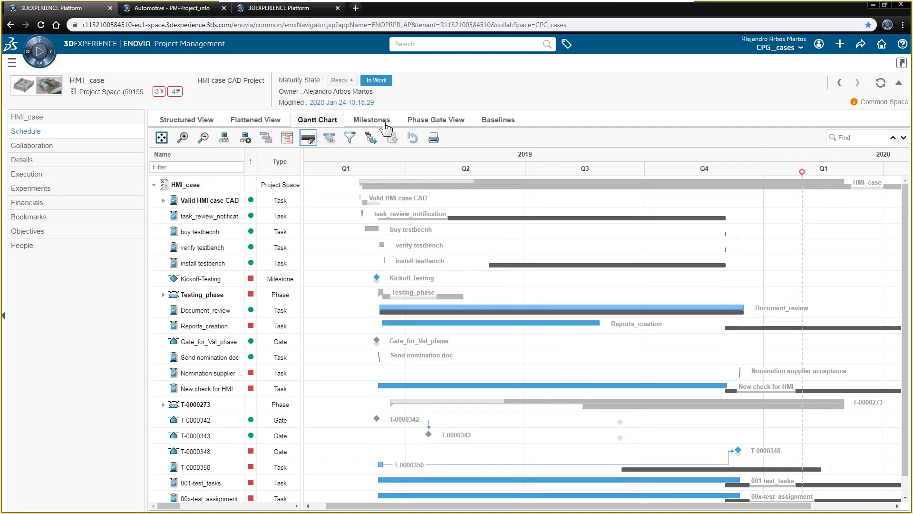
{"action": "left_click", "coordinate": [419, 122]}
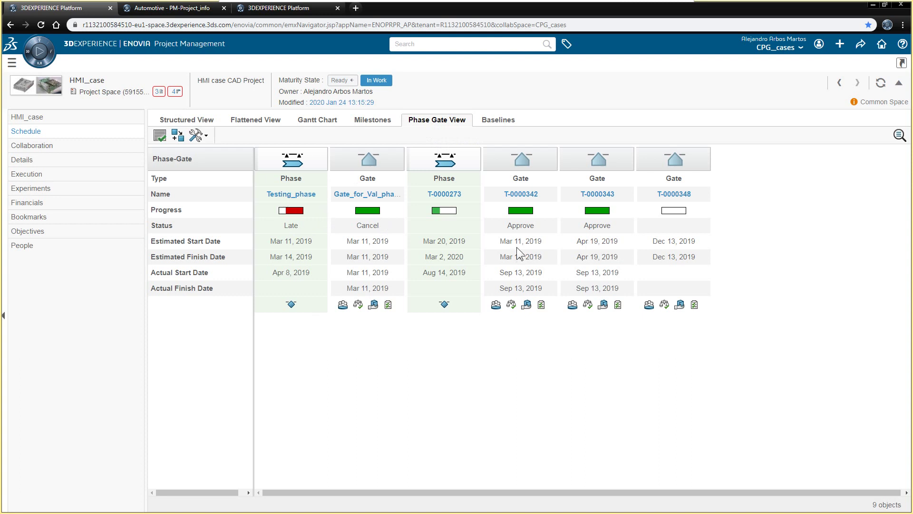
View the properties and graphical tasks of test_route_JAVA from HMI_case's Execution routes in an enlarged separate window, then close it
{"action": "left_click", "coordinate": [53, 177]}
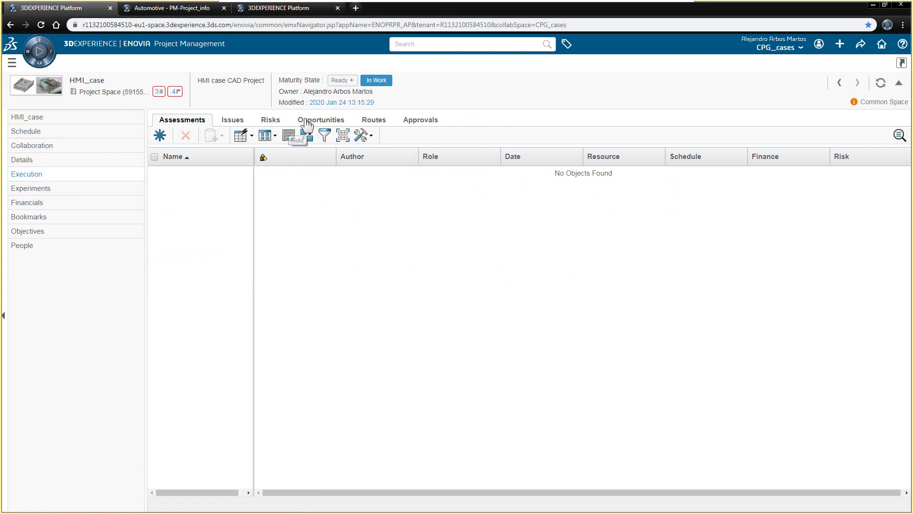
{"action": "left_click", "coordinate": [373, 121]}
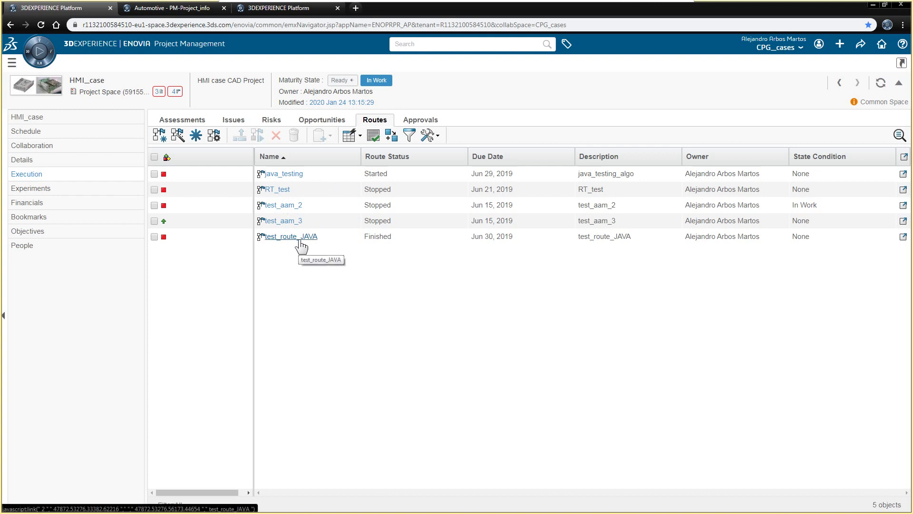
{"action": "left_click", "coordinate": [902, 236]}
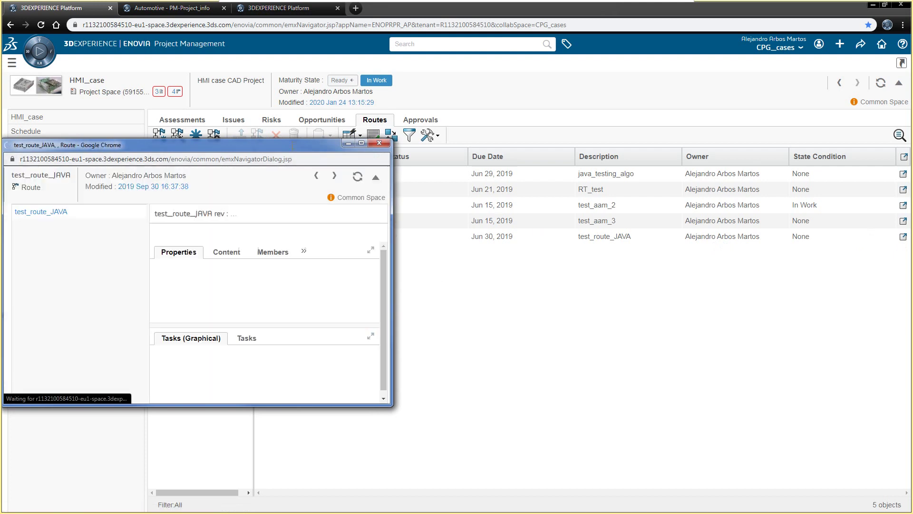
{"action": "left_click_drag", "start_coordinate": [292, 144], "coordinate": [435, 63]}
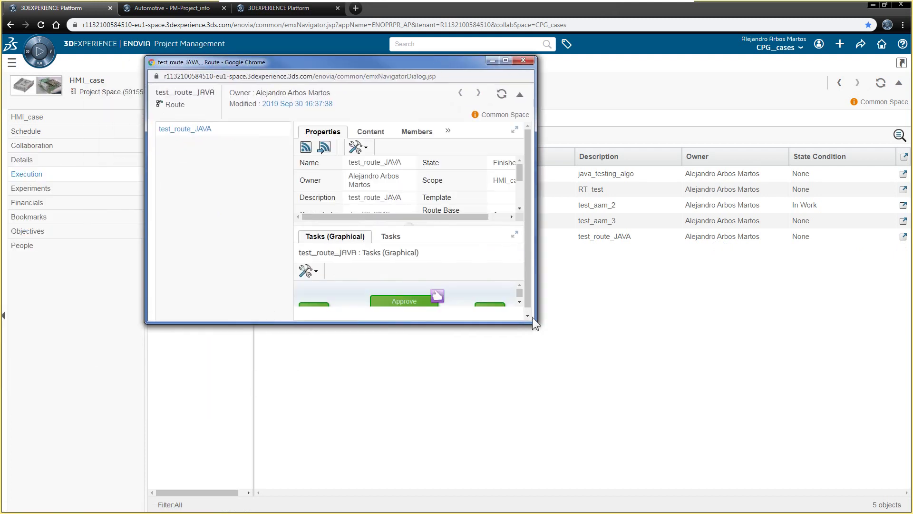
{"action": "left_click_drag", "start_coordinate": [532, 323], "coordinate": [716, 475]}
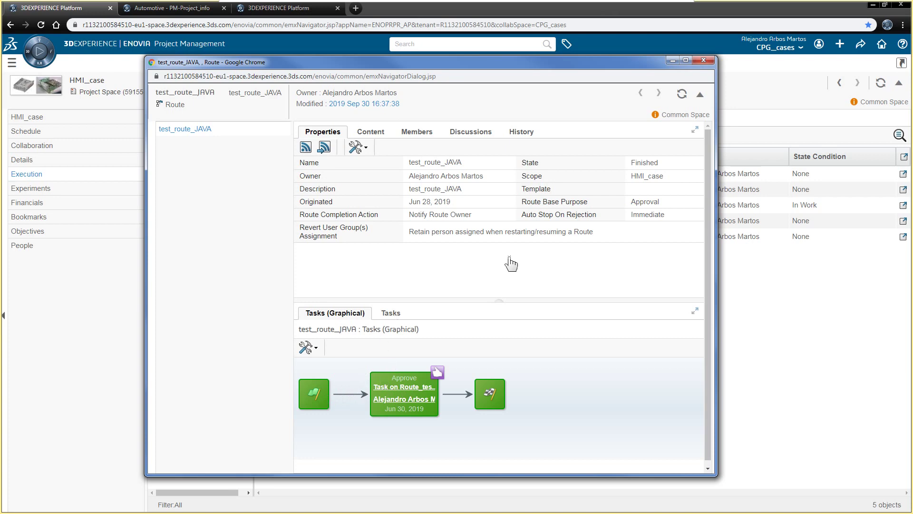
{"action": "left_click", "coordinate": [699, 61]}
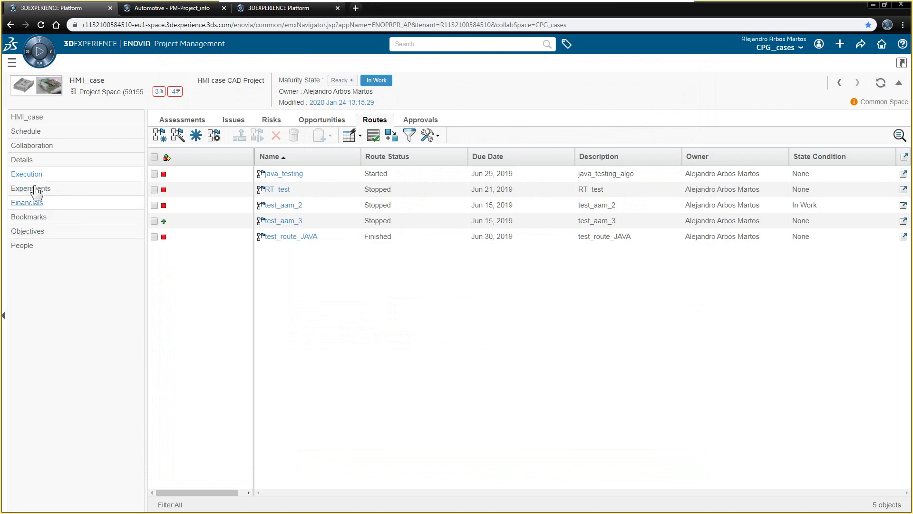
Examine the documents and physical products in HMI_case's Bookmarks, widening the Type column to read the full type names
{"action": "left_click", "coordinate": [40, 217]}
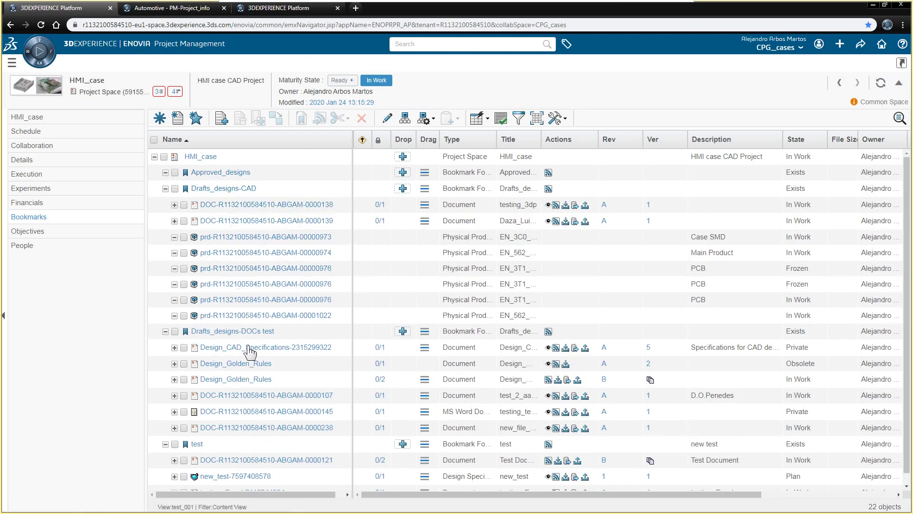
{"action": "scroll", "coordinate": [243, 312], "scroll_direction": "down", "scroll_amount": 1}
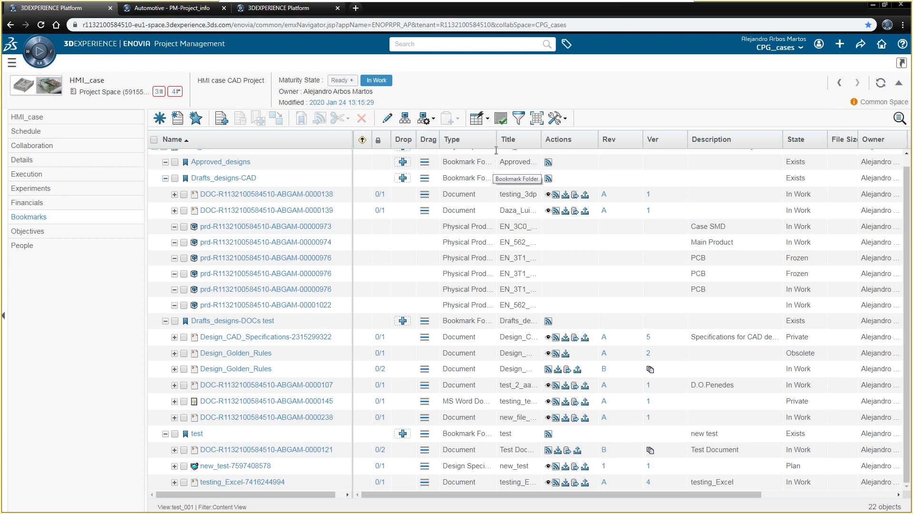
{"action": "left_click_drag", "start_coordinate": [496, 145], "coordinate": [518, 146]}
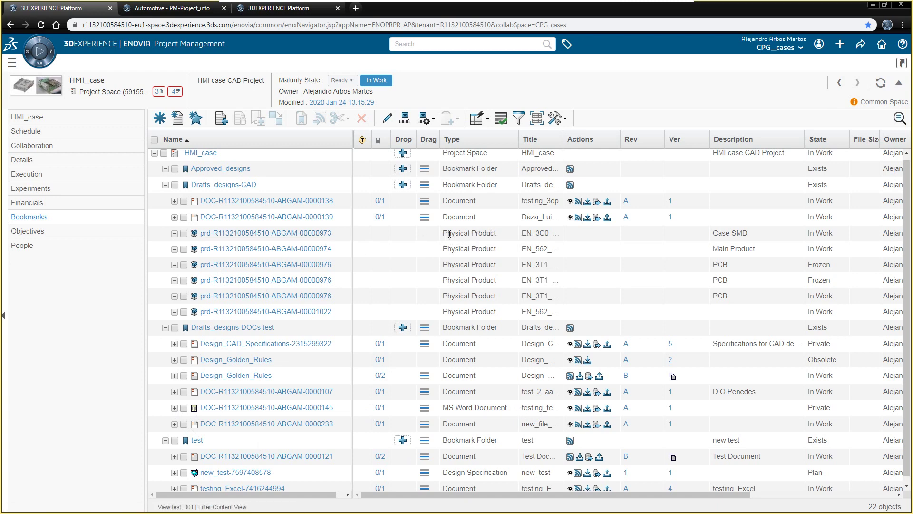
{"action": "left_click_drag", "start_coordinate": [448, 235], "coordinate": [486, 286]}
{"action": "left_click", "coordinate": [486, 285]}
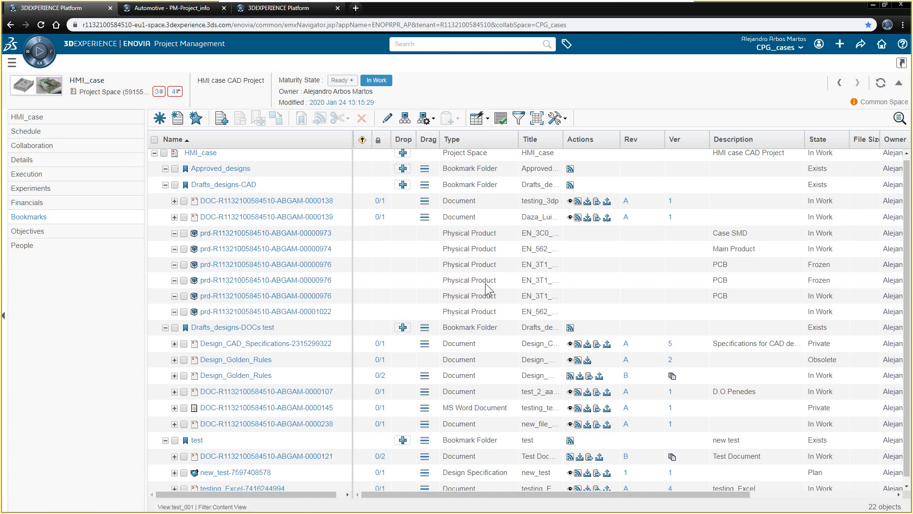
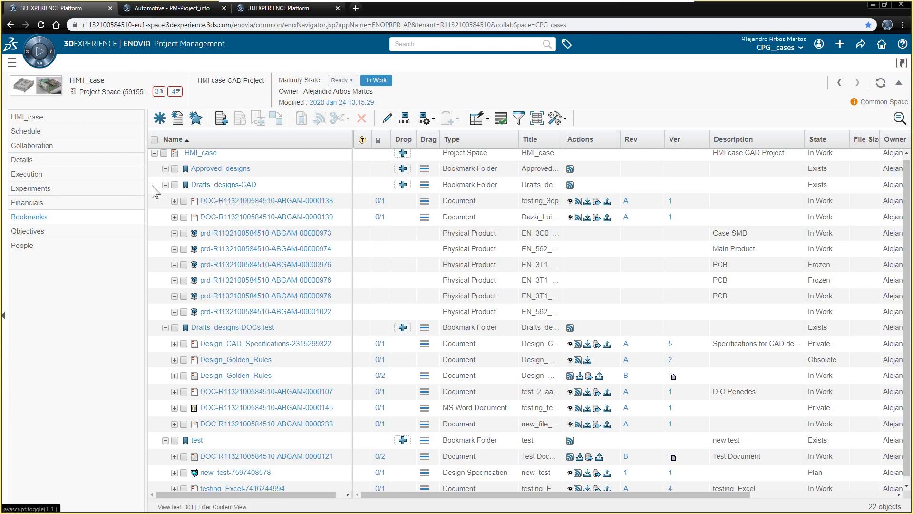
Switch to the Automotive 3DDashboard, add the My Projects app beside Collaborative Tasks on PM-Project_info, and review the projects' progress
{"action": "left_click", "coordinate": [192, 10]}
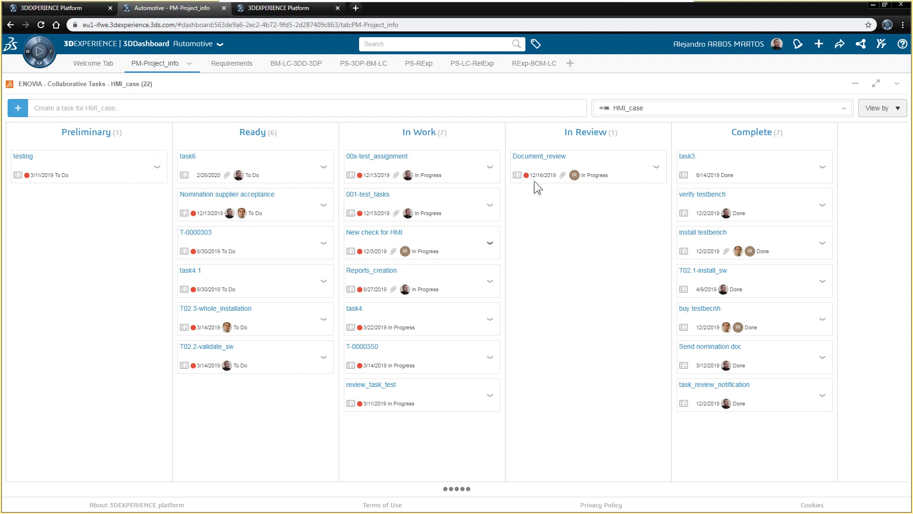
{"action": "left_click", "coordinate": [46, 47]}
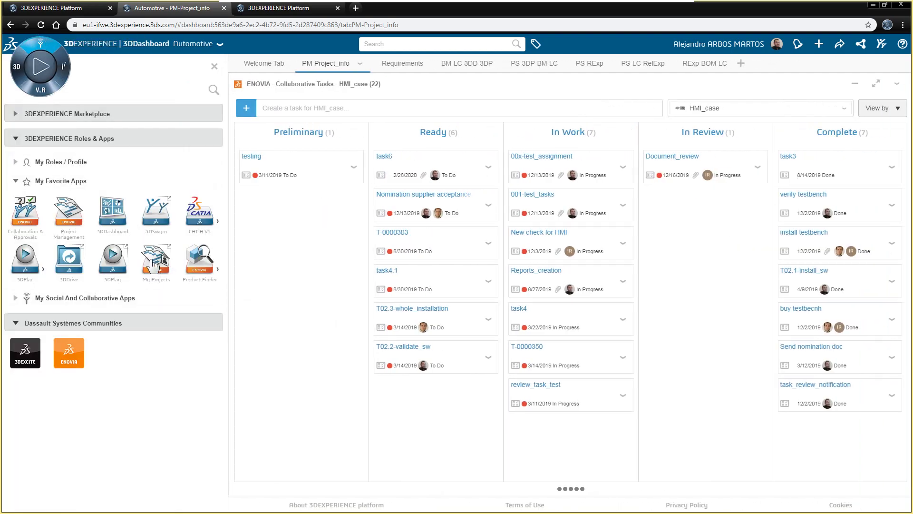
{"action": "left_click_drag", "start_coordinate": [153, 266], "coordinate": [278, 138]}
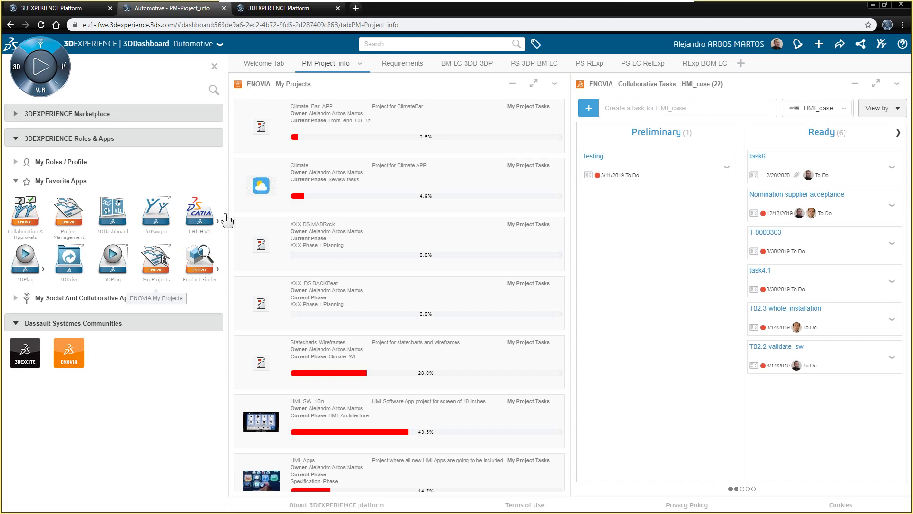
{"action": "scroll", "coordinate": [309, 202], "scroll_direction": "down", "scroll_amount": 3}
{"action": "scroll", "coordinate": [309, 204], "scroll_direction": "down", "scroll_amount": 5}
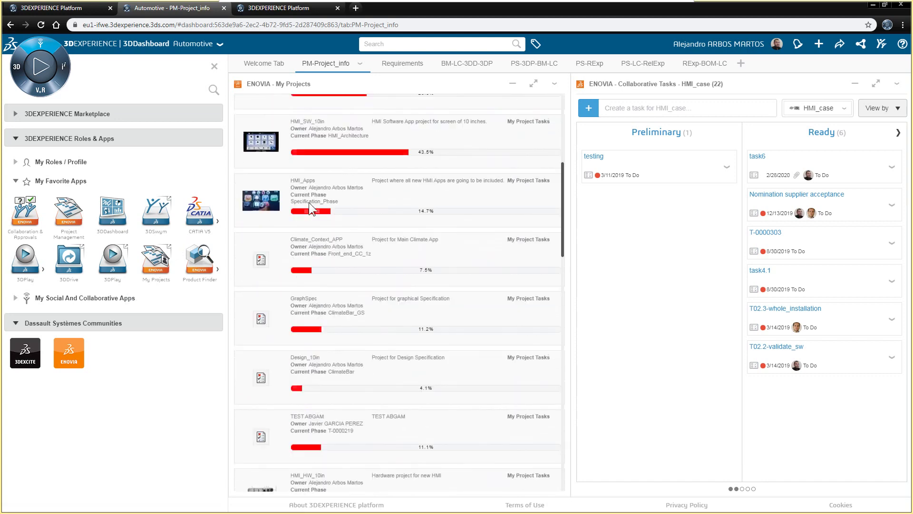
{"action": "scroll", "coordinate": [444, 247], "scroll_direction": "down", "scroll_amount": 10}
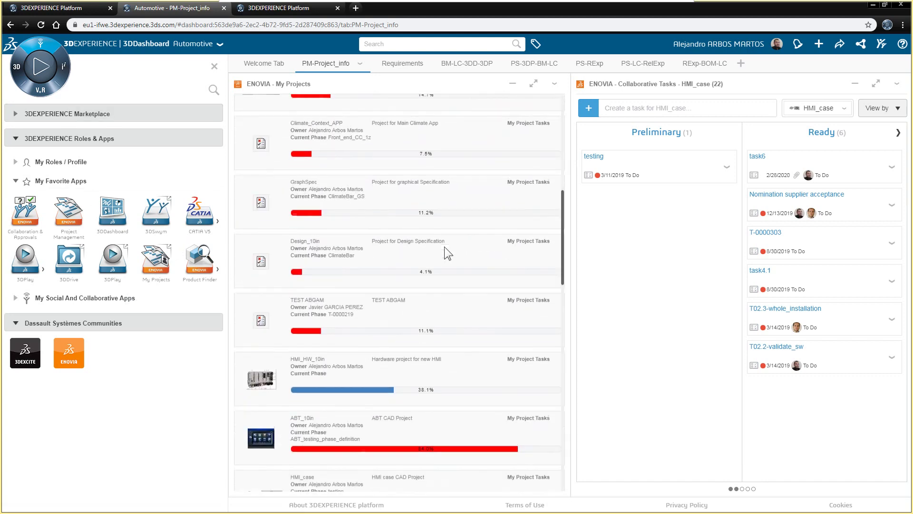
{"action": "scroll", "coordinate": [444, 246], "scroll_direction": "down", "scroll_amount": 8}
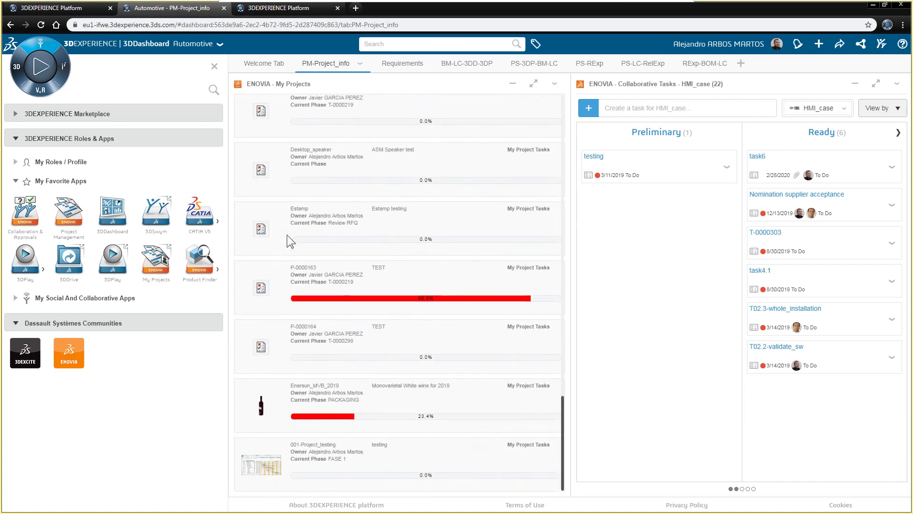
{"action": "scroll", "coordinate": [393, 221], "scroll_direction": "up", "scroll_amount": 15}
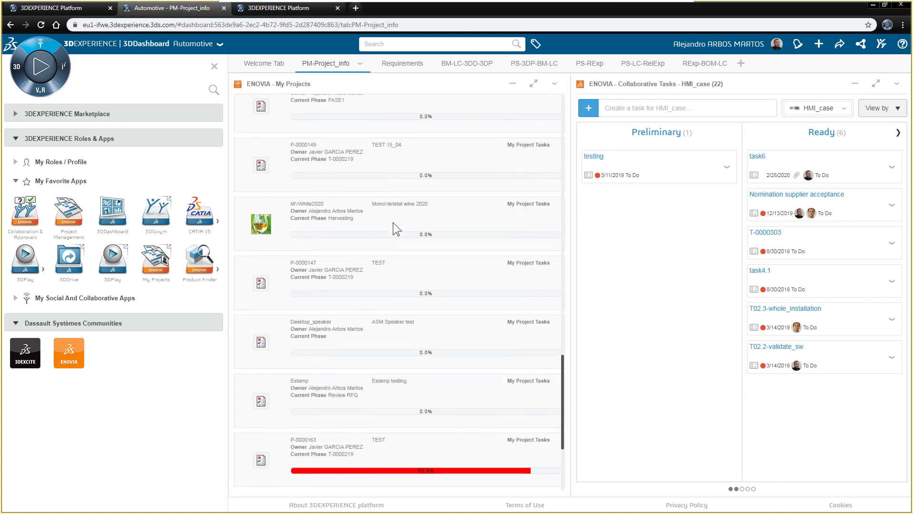
{"action": "scroll", "coordinate": [393, 221], "scroll_direction": "up", "scroll_amount": 5}
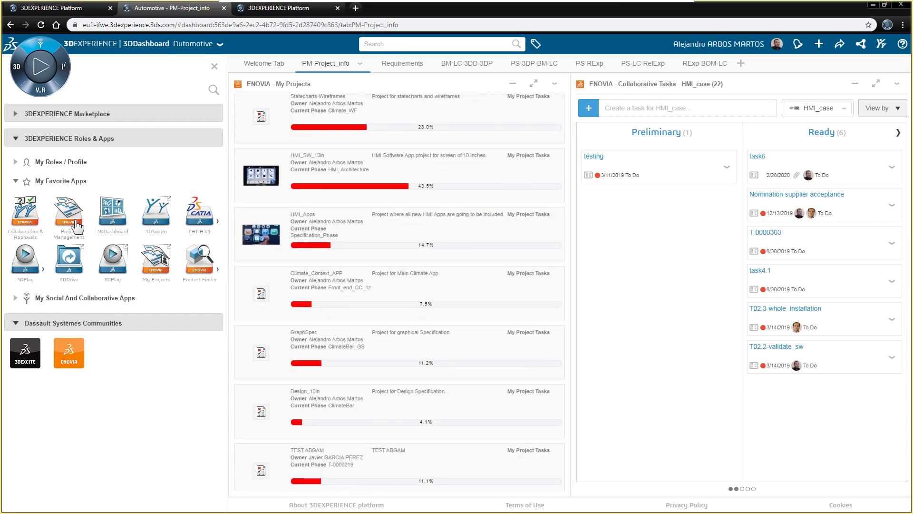
Search the apps for "gantt", add Project Gantt to the dashboard above My Projects, then clear the search and close the compass
{"action": "left_click", "coordinate": [214, 91]}
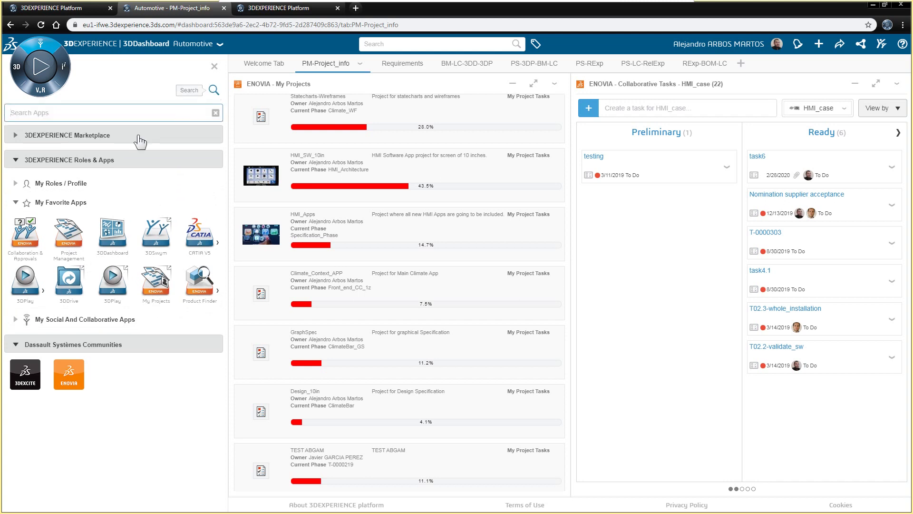
{"action": "type", "text": "gantt"}
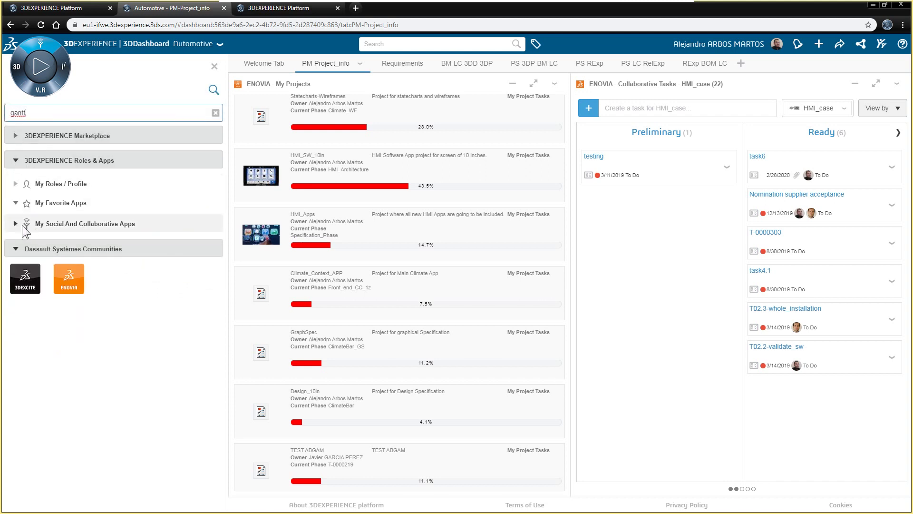
{"action": "left_click", "coordinate": [16, 225]}
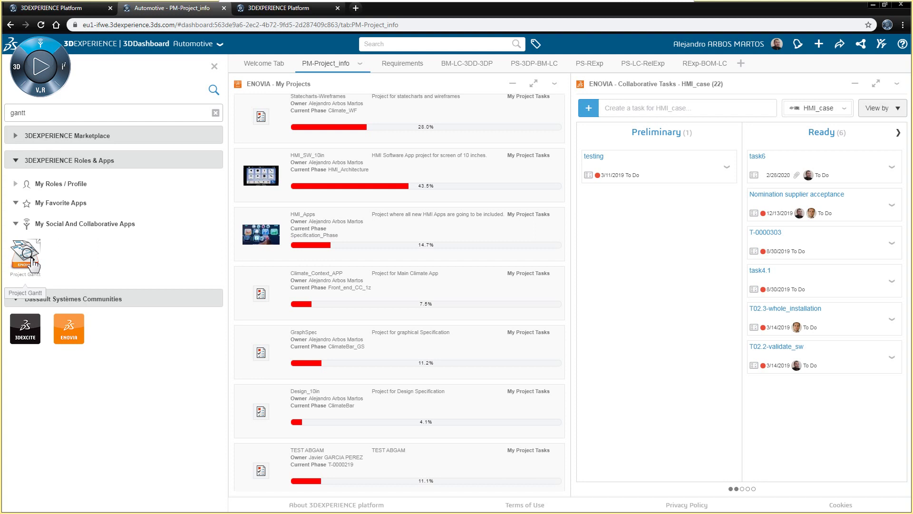
{"action": "left_click_drag", "start_coordinate": [33, 263], "coordinate": [319, 127]}
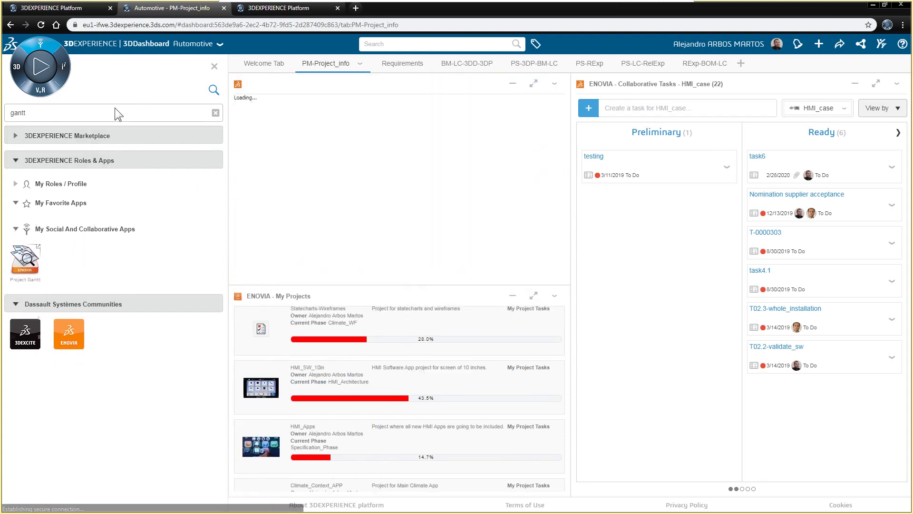
{"action": "left_click", "coordinate": [216, 112]}
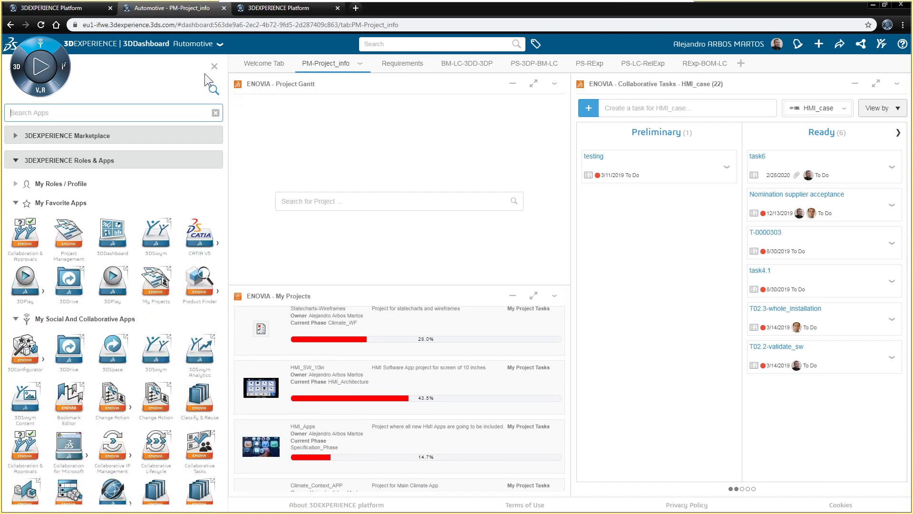
{"action": "left_click", "coordinate": [214, 66]}
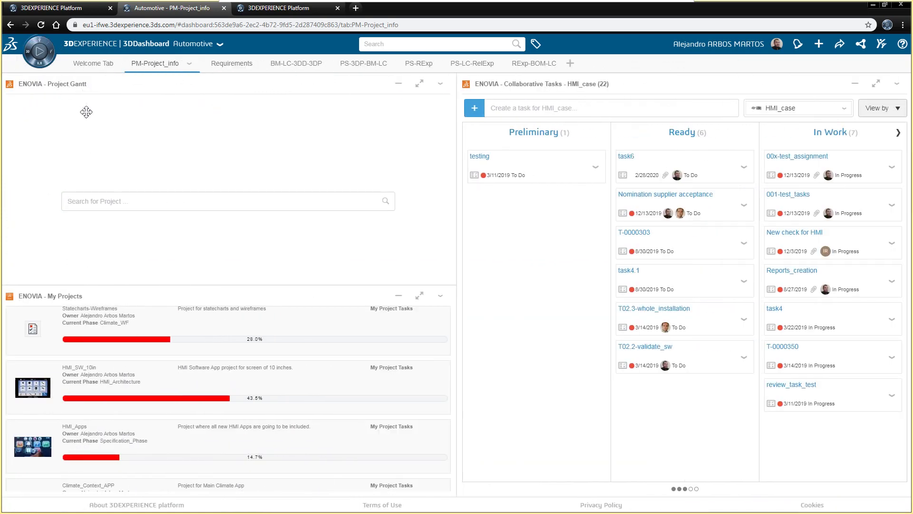
Search for the project HMI_case in the empty Project Gantt widget and load it
{"action": "type", "text": "HMI_"}
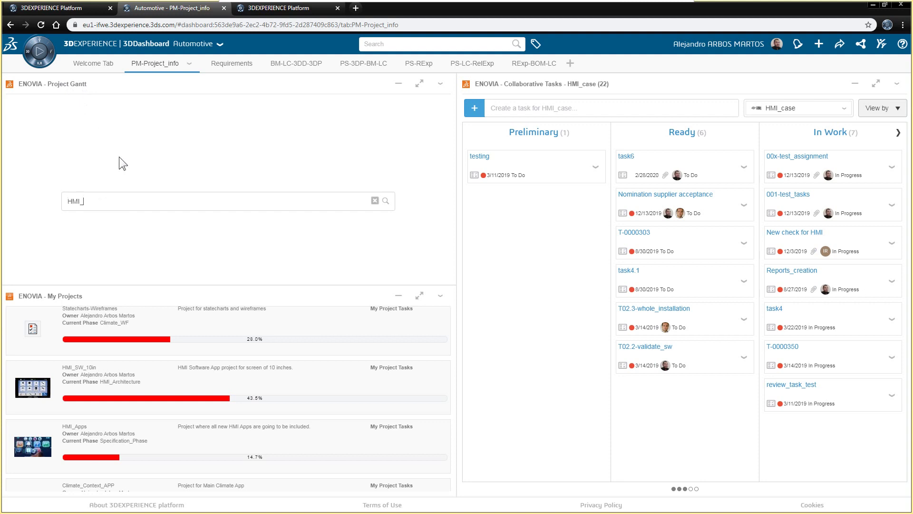
{"action": "type", "text": "case"}
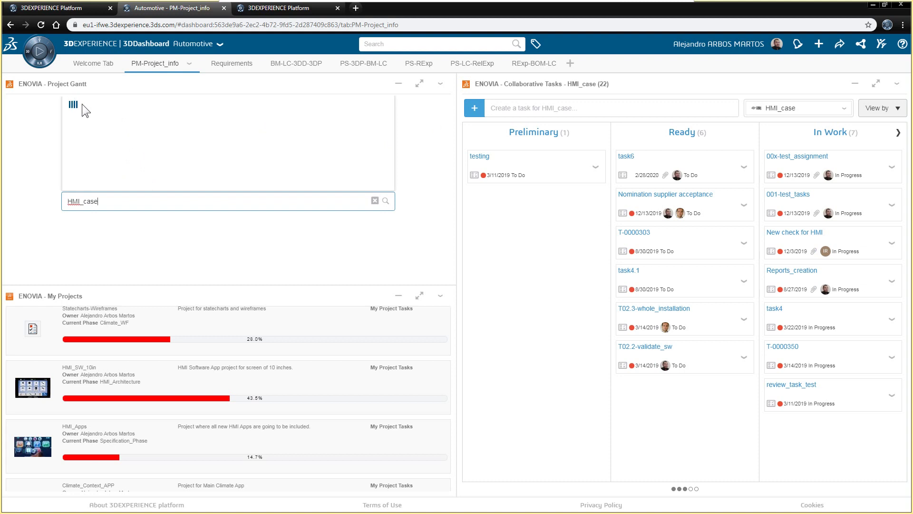
{"action": "left_click", "coordinate": [103, 221]}
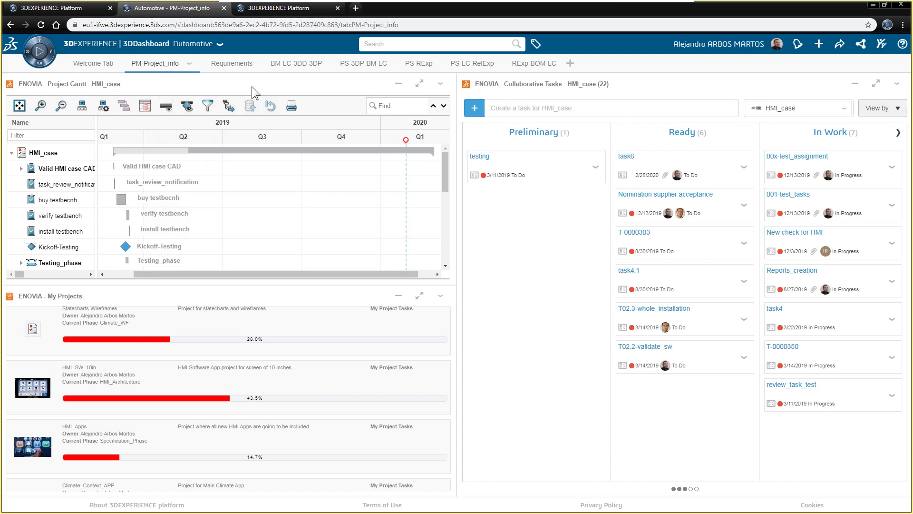
Search the apps for "gantt", add a second Project Gantt between the HMI_case Gantt and My Projects, and close the compass
{"action": "left_click", "coordinate": [38, 48]}
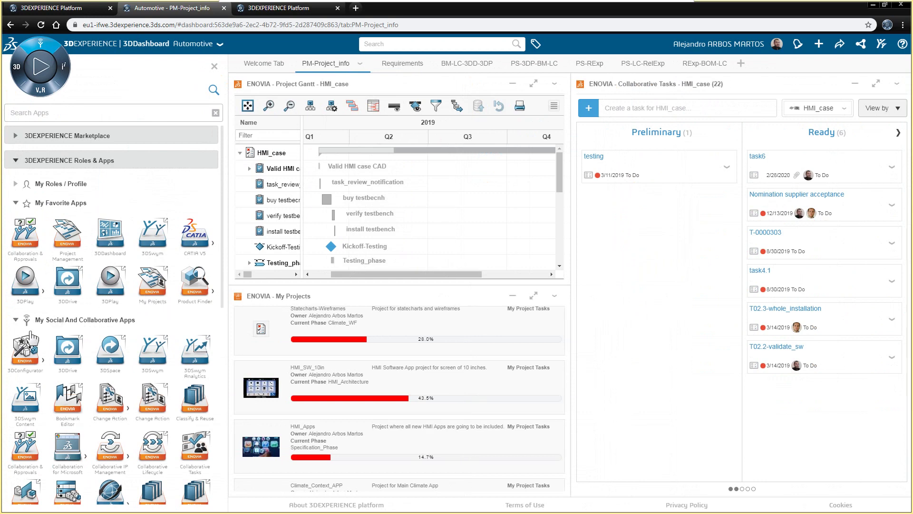
{"action": "left_click", "coordinate": [152, 112]}
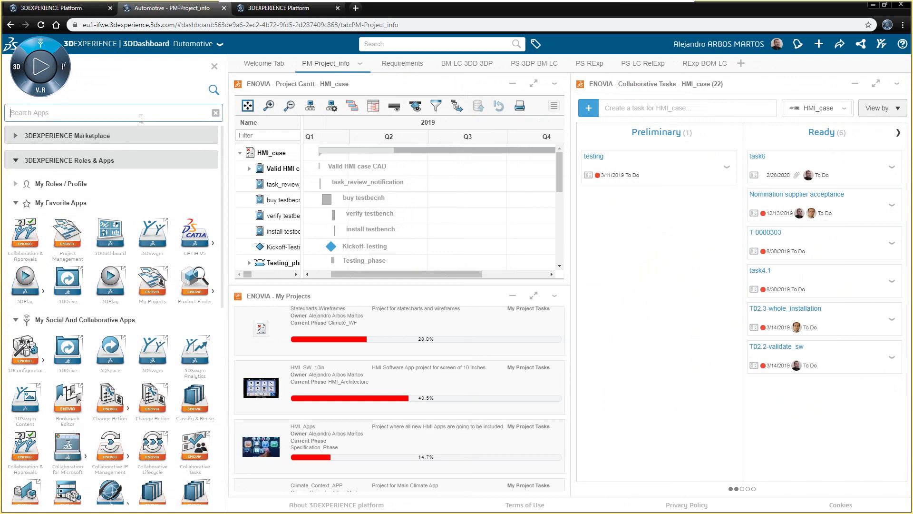
{"action": "type", "text": "gantt"}
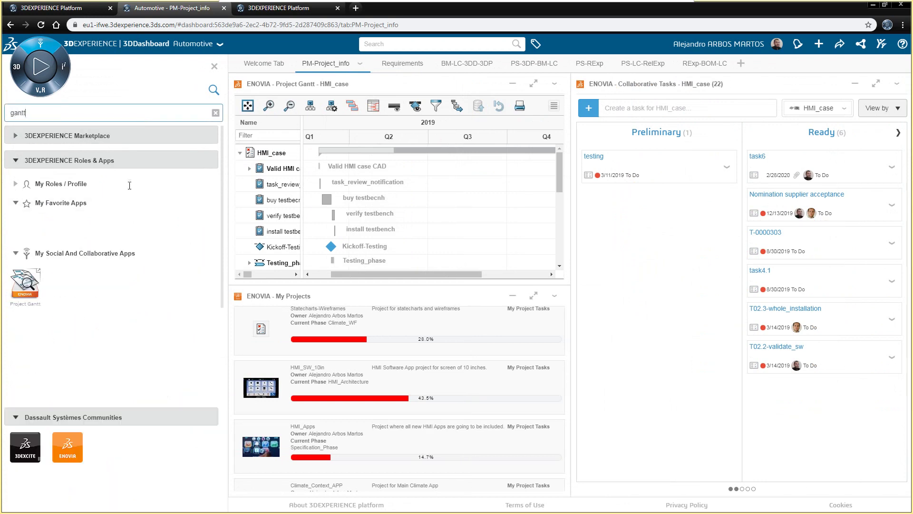
{"action": "left_click_drag", "start_coordinate": [19, 262], "coordinate": [370, 359]}
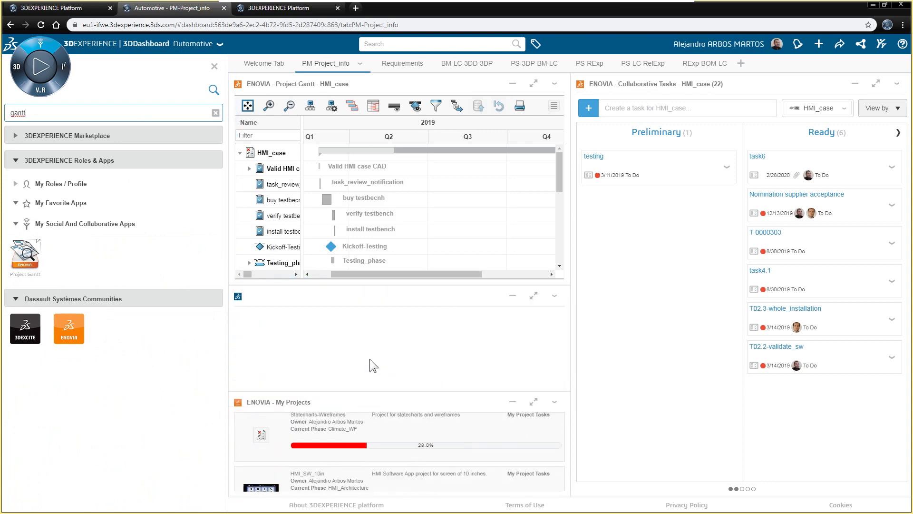
{"action": "left_click", "coordinate": [213, 66]}
Search for "enersu" in the second Project Gantt and load the project Enersun_MVB_2019
{"action": "left_click", "coordinate": [108, 367]}
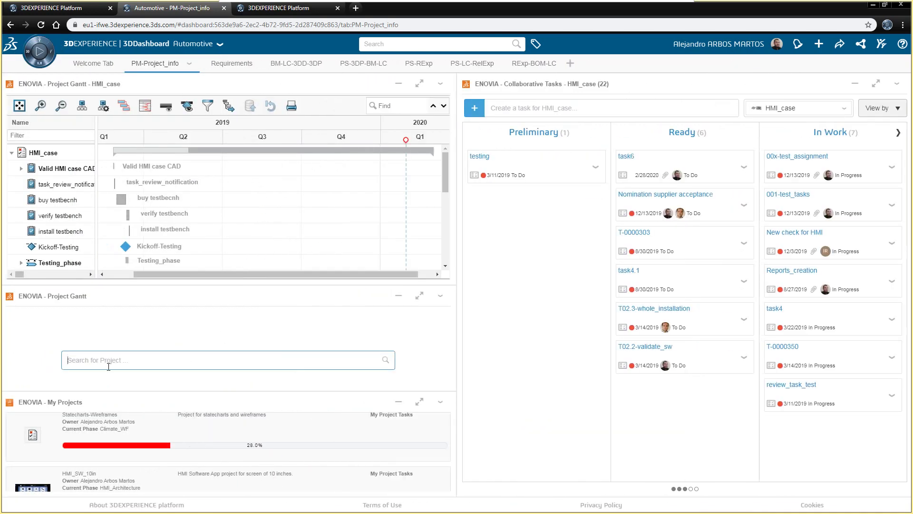
{"action": "type", "text": "enersu"}
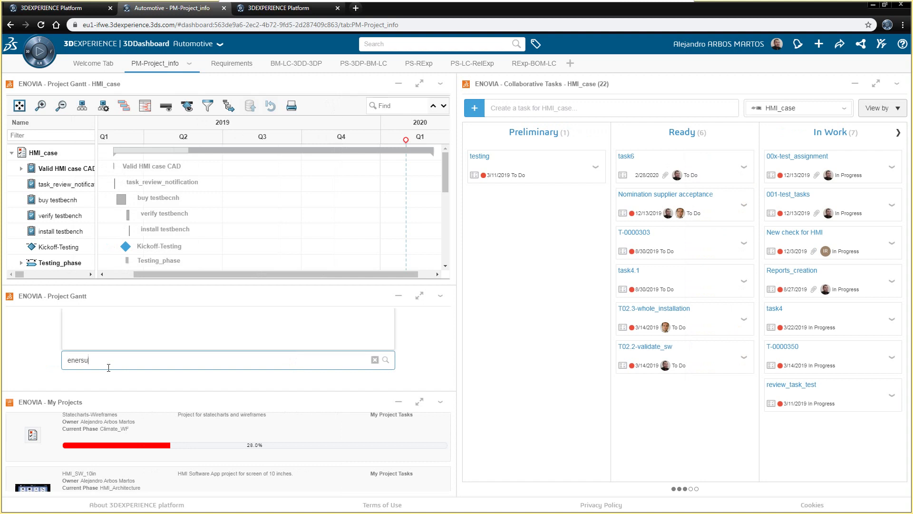
{"action": "left_click", "coordinate": [209, 312]}
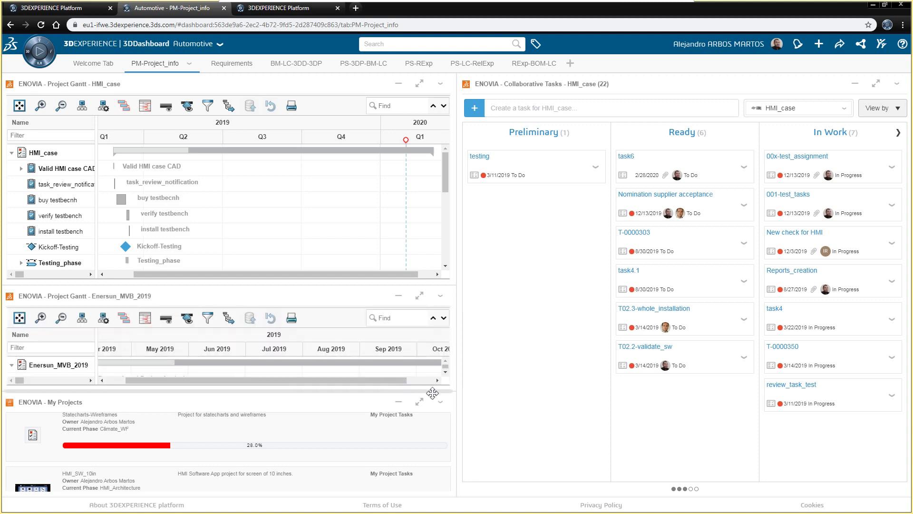
Minimize the My Projects widget to give both Gantt charts more room, and look through the Enersun_MVB_2019 phases
{"action": "left_click", "coordinate": [440, 408]}
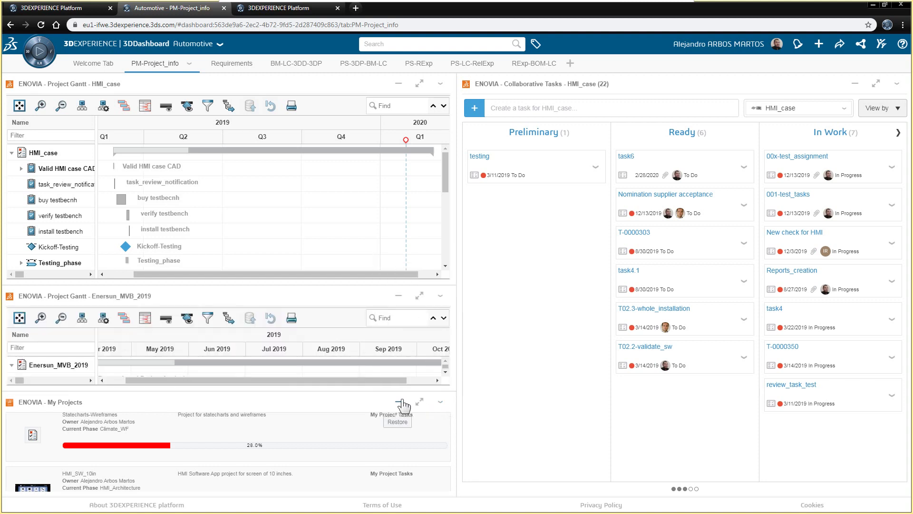
{"action": "left_click", "coordinate": [398, 402]}
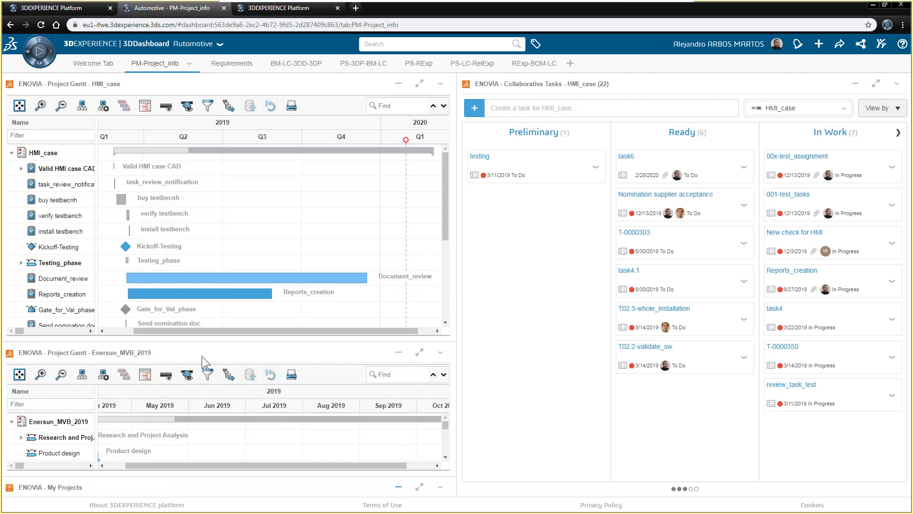
{"action": "scroll", "coordinate": [188, 442], "scroll_direction": "down", "scroll_amount": 3}
View the HMI_case Gantt enlarged, checking the context commands of Document_review and Reports_creation, and view the Enersun_MVB_2019 Gantt enlarged before restoring the layout
{"action": "left_click", "coordinate": [419, 84]}
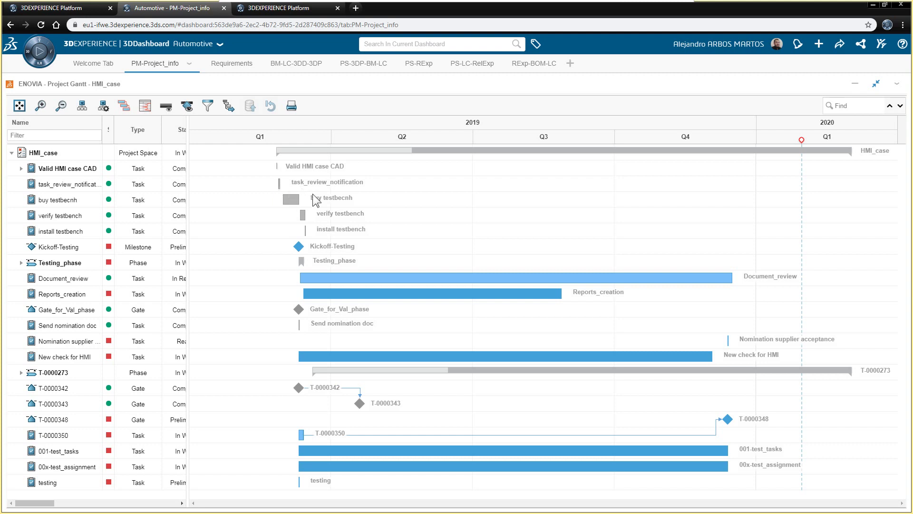
{"action": "right_click", "coordinate": [75, 278]}
{"action": "mouse_move", "coordinate": [106, 298]}
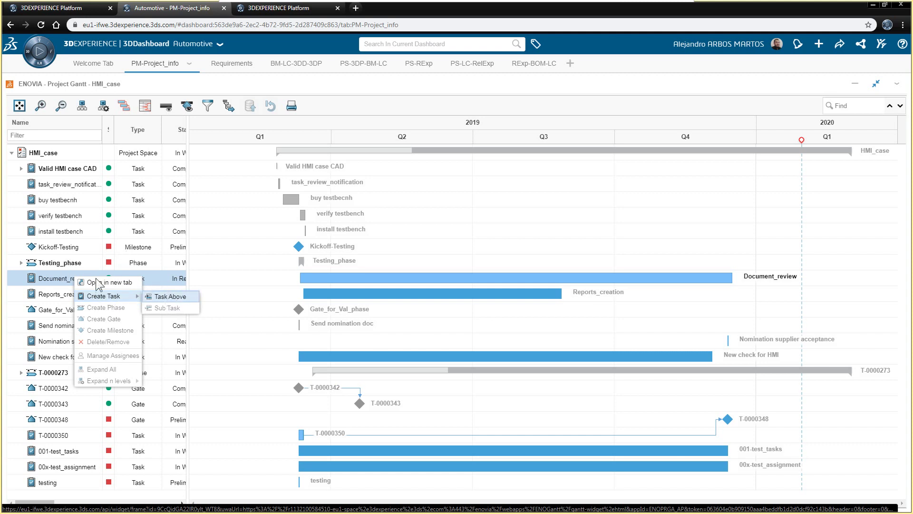
{"action": "right_click", "coordinate": [53, 295]}
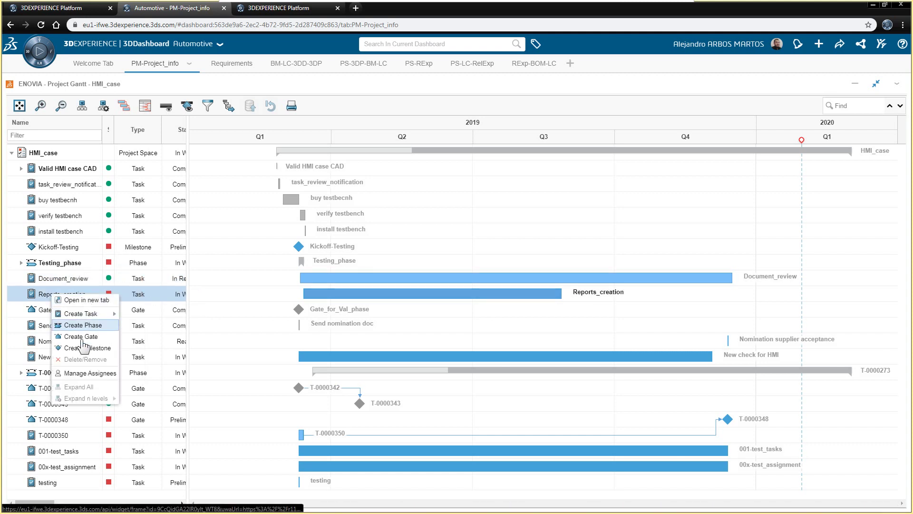
{"action": "left_click", "coordinate": [350, 90]}
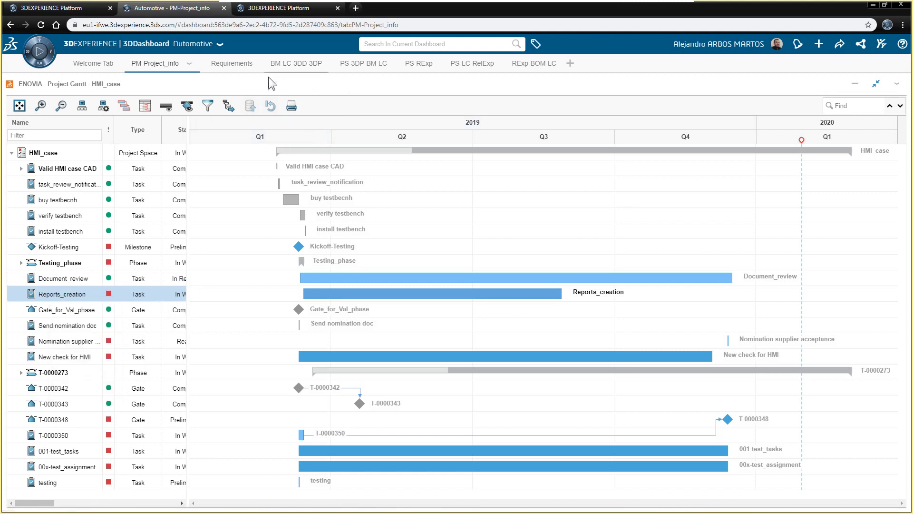
{"action": "left_click", "coordinate": [868, 86]}
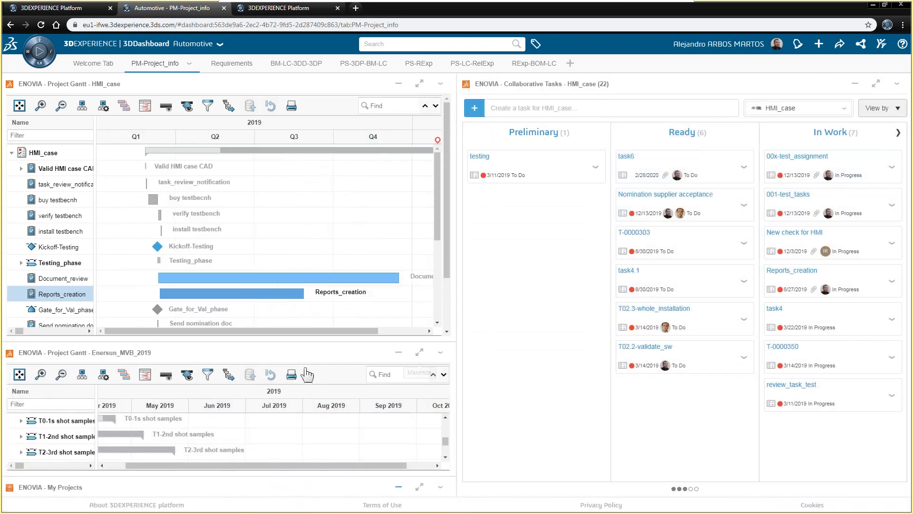
{"action": "left_click", "coordinate": [419, 352]}
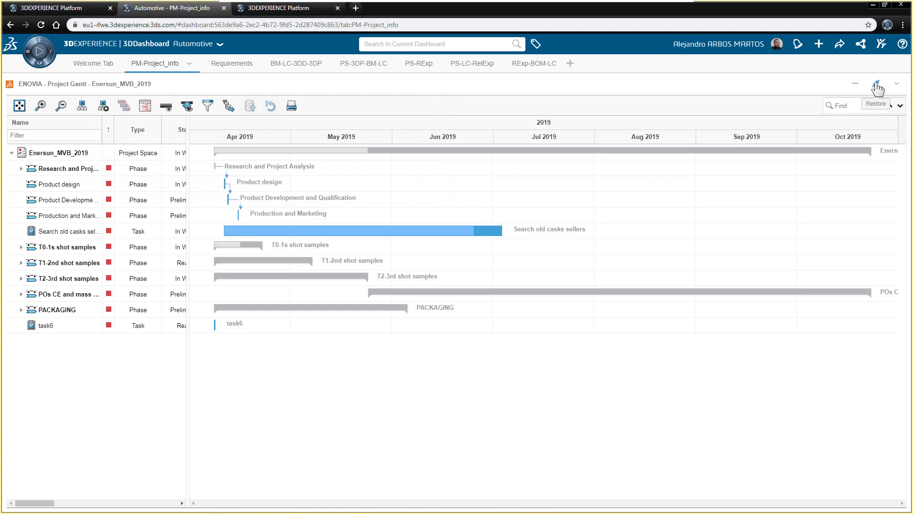
{"action": "left_click", "coordinate": [878, 88]}
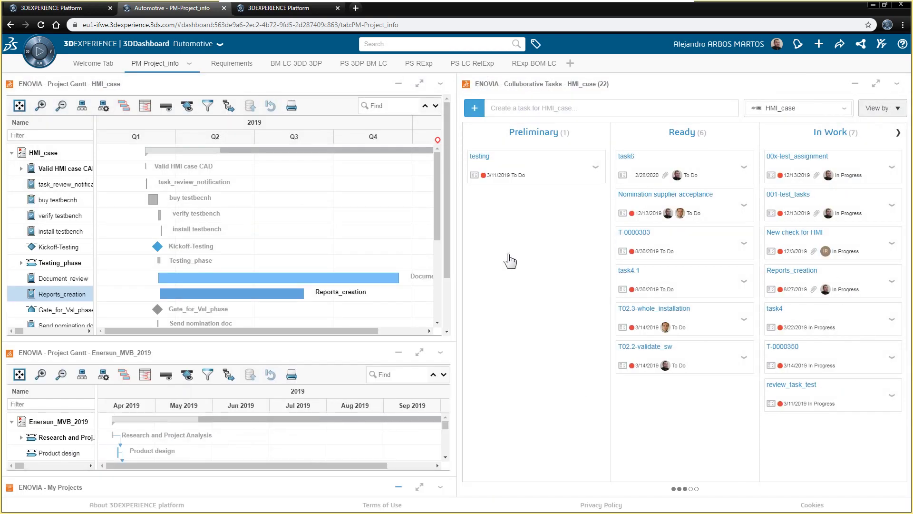
Shorten the HMI_case Gantt widget so that the Enersun_MVB_2019 Gantt below it is about equally tall
{"action": "left_click_drag", "start_coordinate": [449, 231], "coordinate": [449, 292]}
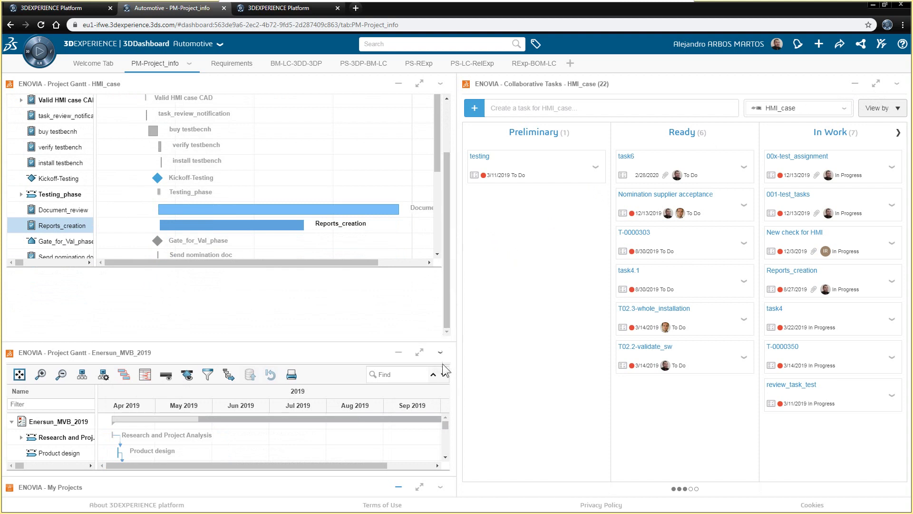
{"action": "left_click_drag", "start_coordinate": [429, 341], "coordinate": [430, 288]}
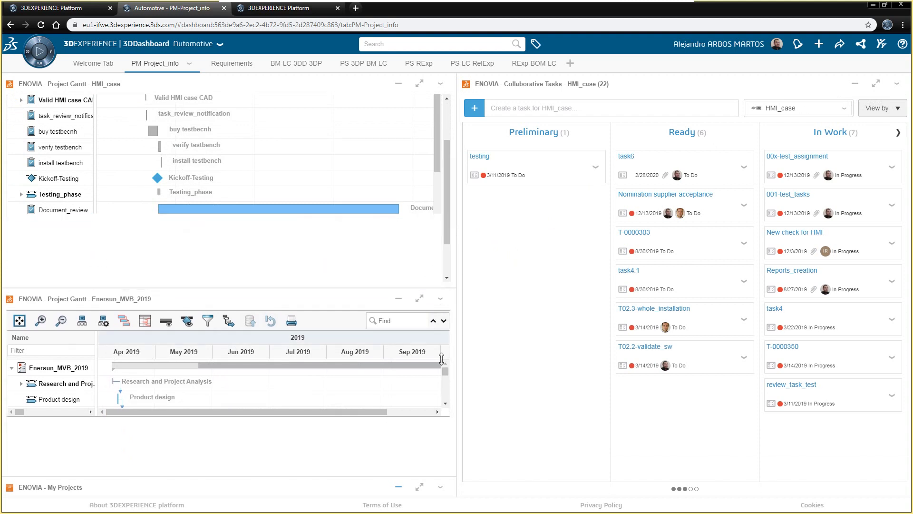
{"action": "left_click_drag", "start_coordinate": [447, 381], "coordinate": [442, 352]}
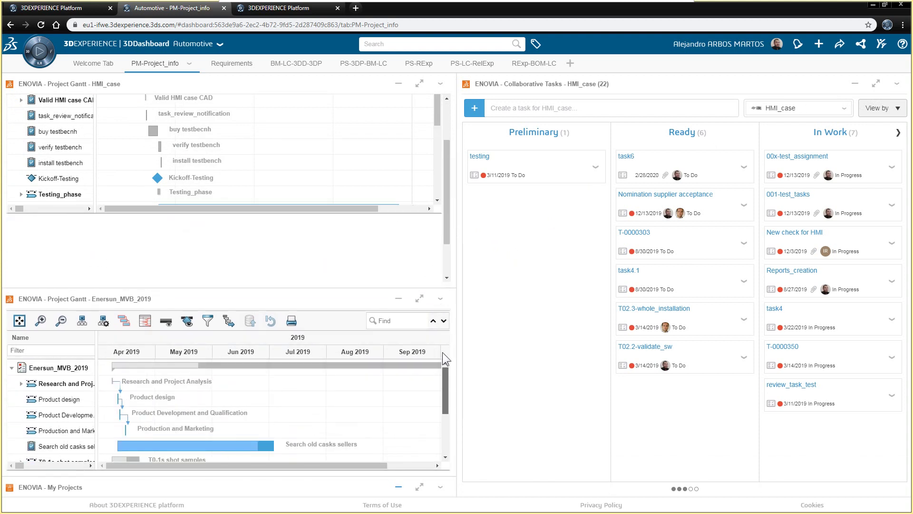
{"action": "mouse_move", "coordinate": [376, 365]}
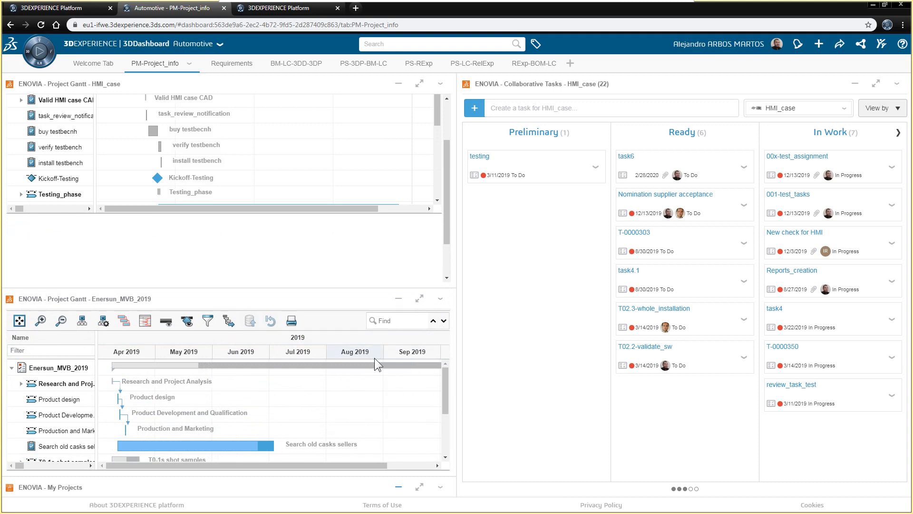
{"action": "scroll", "coordinate": [326, 146], "scroll_direction": "up", "scroll_amount": 3}
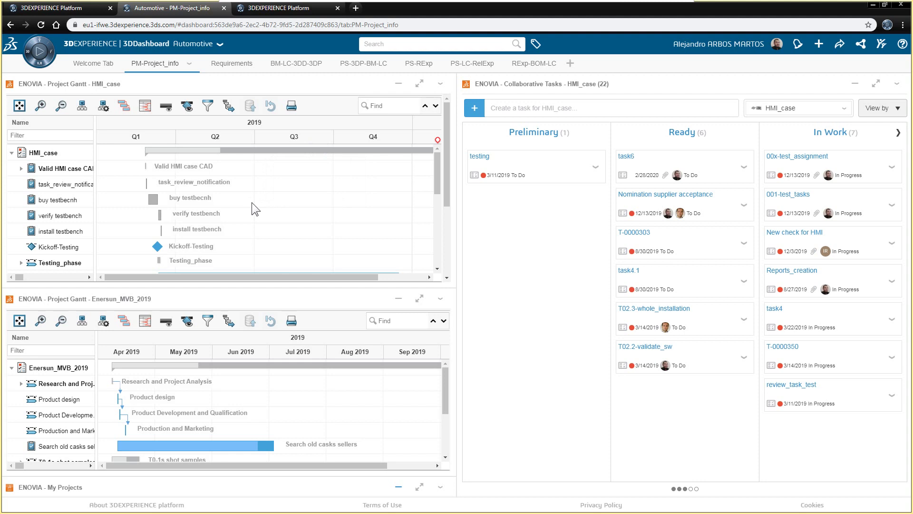
View the date calendar of the Enersun_MVB_2019 Gantt and close it without choosing a date
{"action": "left_click", "coordinate": [145, 320]}
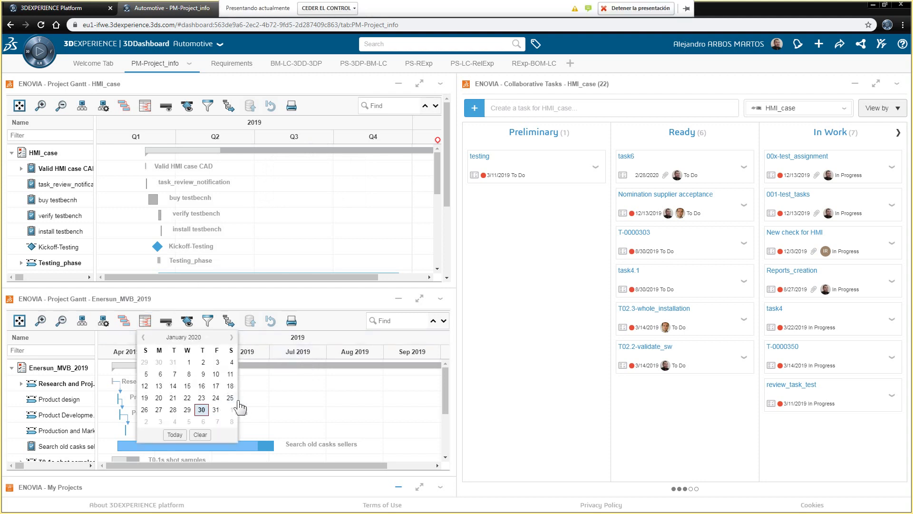
{"action": "left_click", "coordinate": [347, 305]}
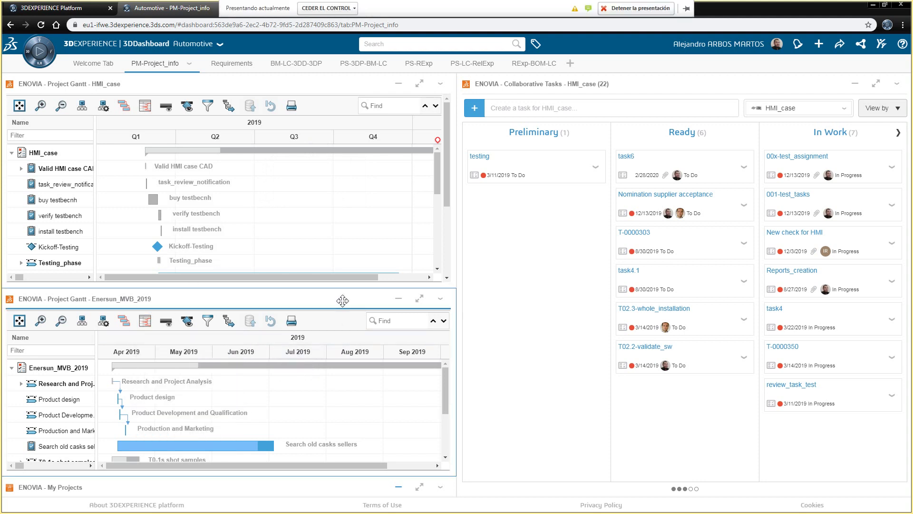